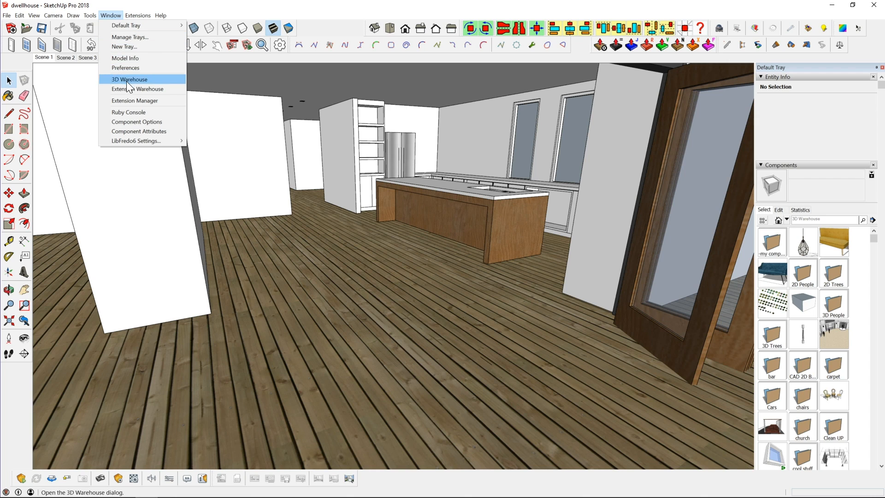
# Step: Search the 3D Warehouse for "swan chair"
pyautogui.click(129, 79)
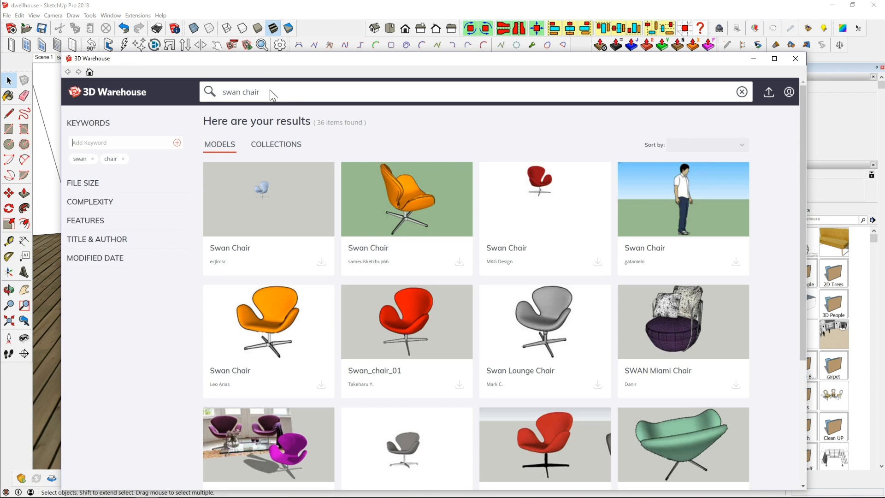
pyautogui.tripleClick(269, 92)
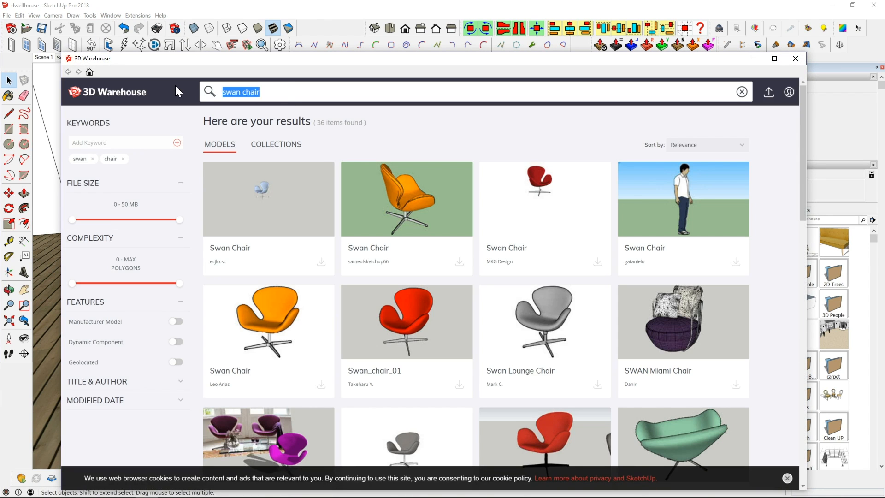
pyautogui.write('swan s')
pyautogui.press('BackSpace')
pyautogui.write('chair')
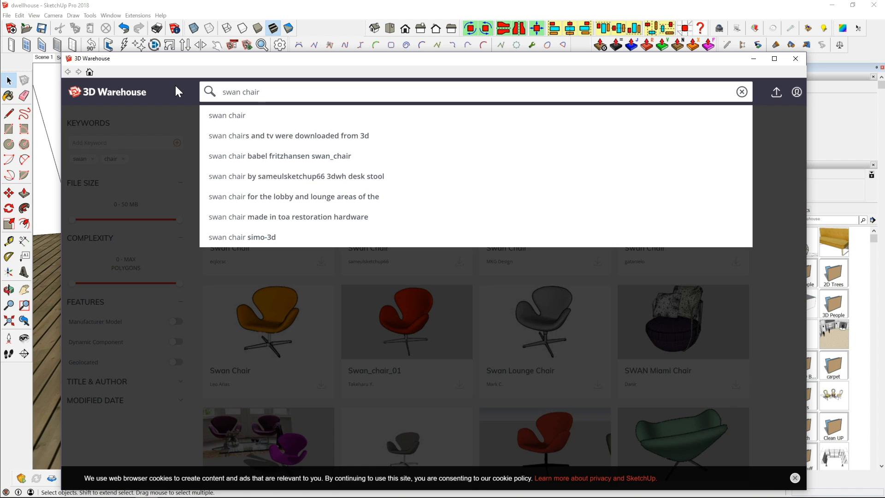
pyautogui.click(217, 124)
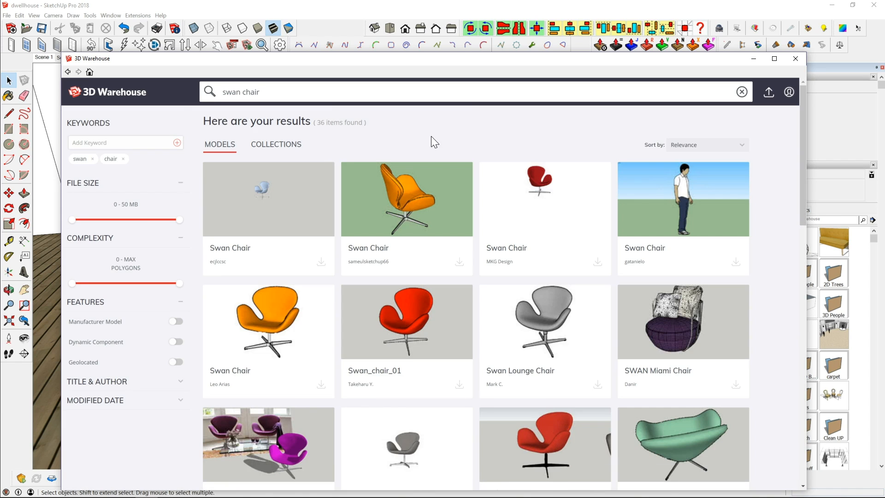
# Step: Load the Cadeira swan listrada model directly into the scene and place it on the wooden floor
pyautogui.scroll(-7, 431, 137)
pyautogui.scroll(-1, 432, 143)
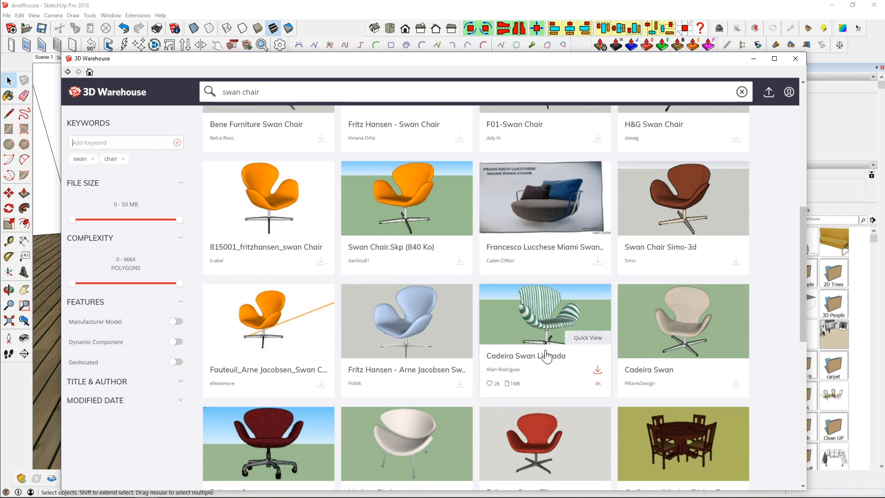
pyautogui.click(542, 315)
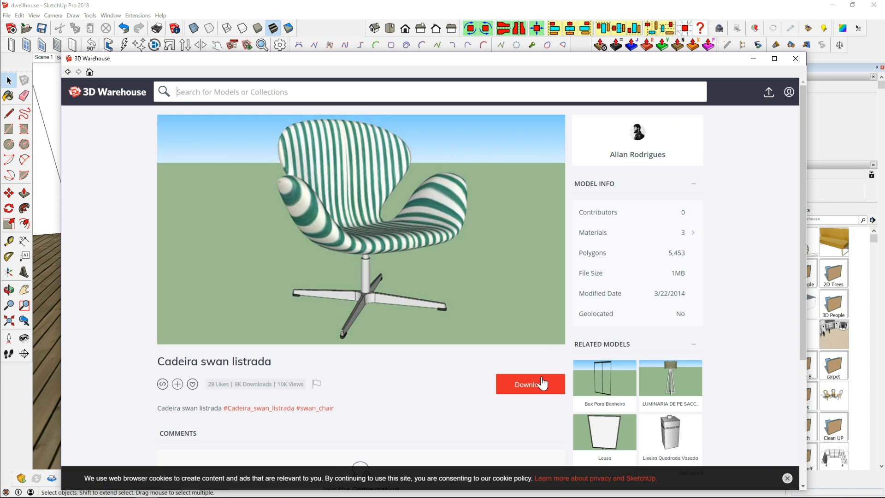
pyautogui.click(535, 385)
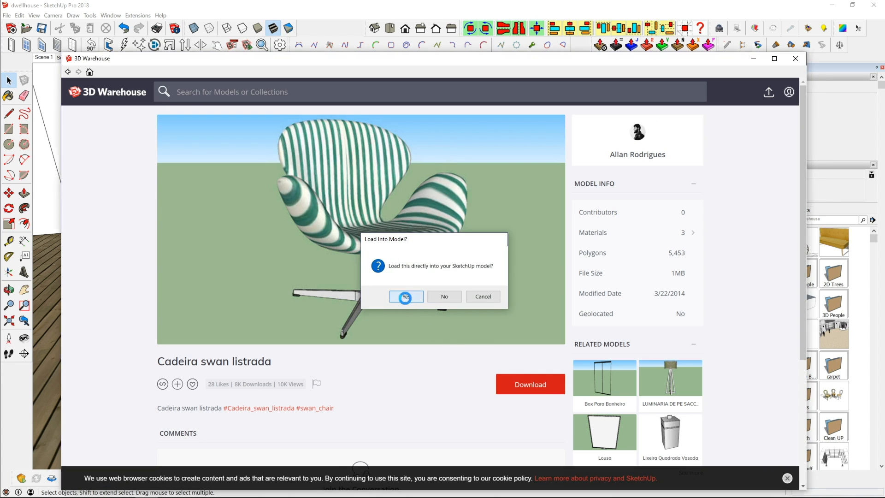
pyautogui.click(405, 298)
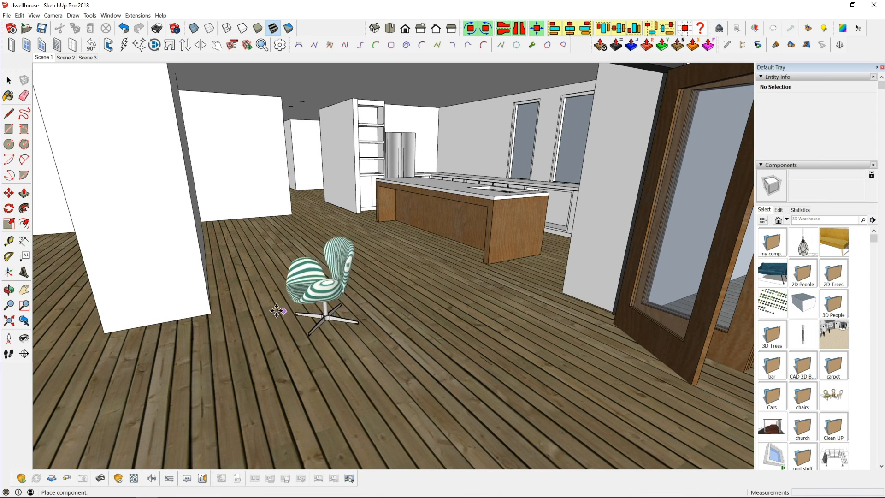
pyautogui.click(192, 363)
# Step: Open the placed swan chair component for editing and select its striped seat shell
pyautogui.moveTo(214, 346); pyautogui.dragTo(573, 360, button='middle')
pyautogui.scroll(5, 450, 329)
pyautogui.moveTo(450, 328); pyautogui.dragTo(263, 280, button='middle')
pyautogui.scroll(3, 484, 303)
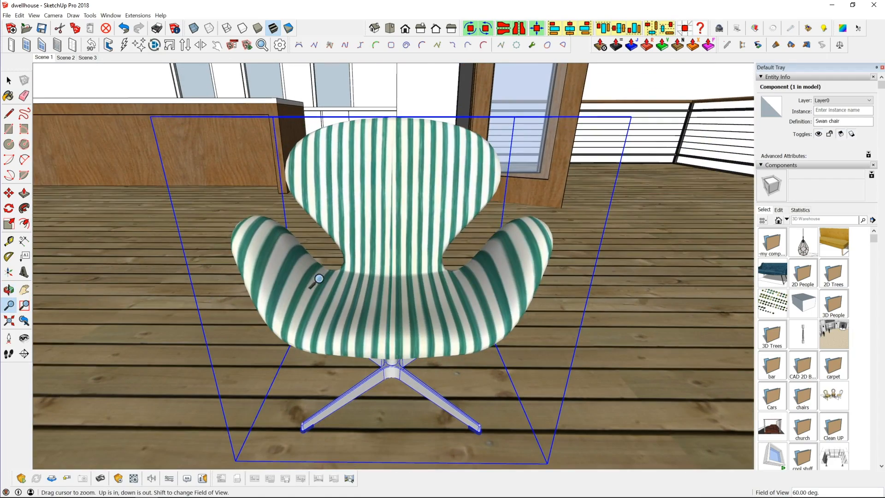
pyautogui.press('space')
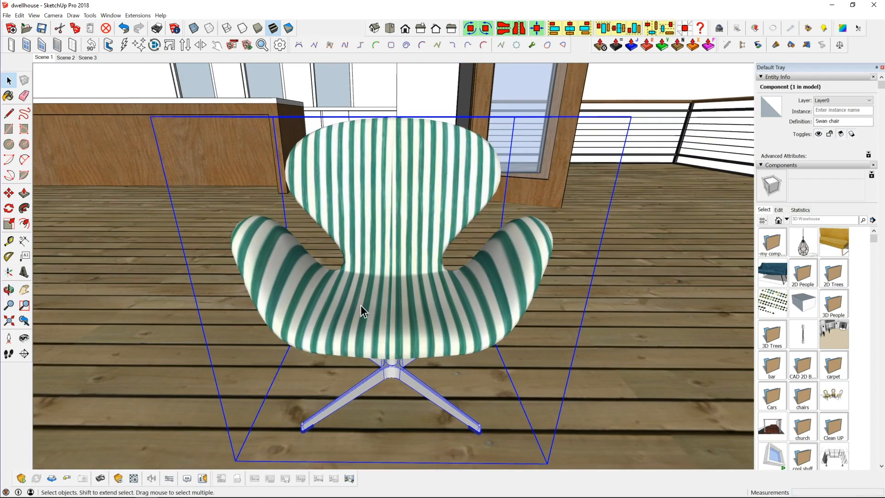
pyautogui.doubleClick(361, 306)
pyautogui.click(361, 297)
# Step: Paint the chair's seat shell with the striped in-model material Material5
pyautogui.moveTo(361, 297)
pyautogui.mouseDown(button='middle')
pyautogui.moveTo(484, 296)
pyautogui.moveTo(386, 304)
pyautogui.mouseUp(button='middle')
pyautogui.press('b')
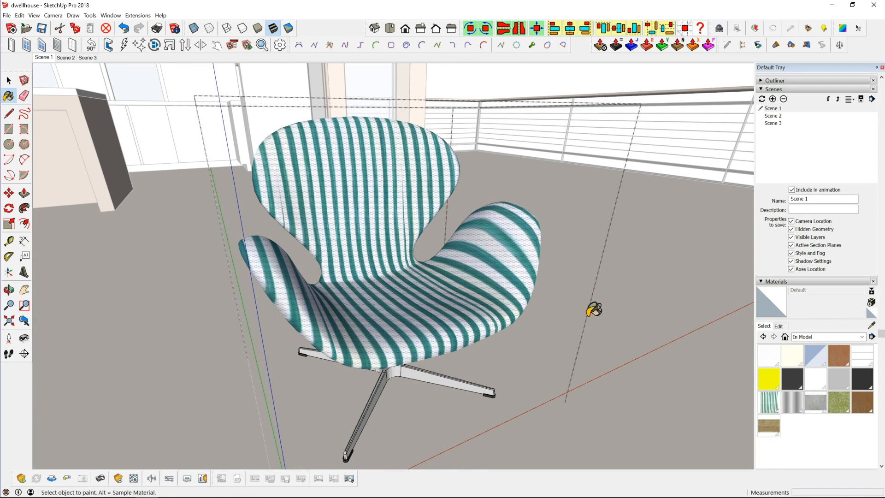
pyautogui.click(769, 401)
pyautogui.click(364, 193)
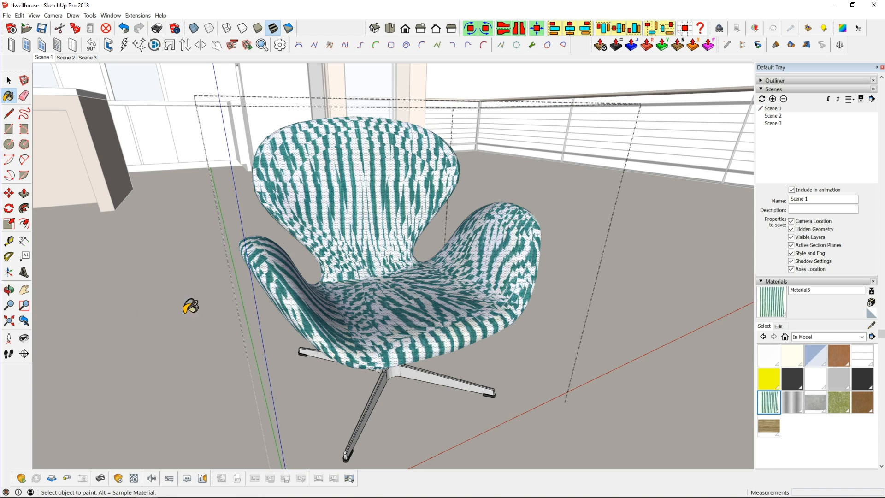
# Step: Turn on hidden geometry and undo the last paint on the chair's seat shell
pyautogui.click(36, 17)
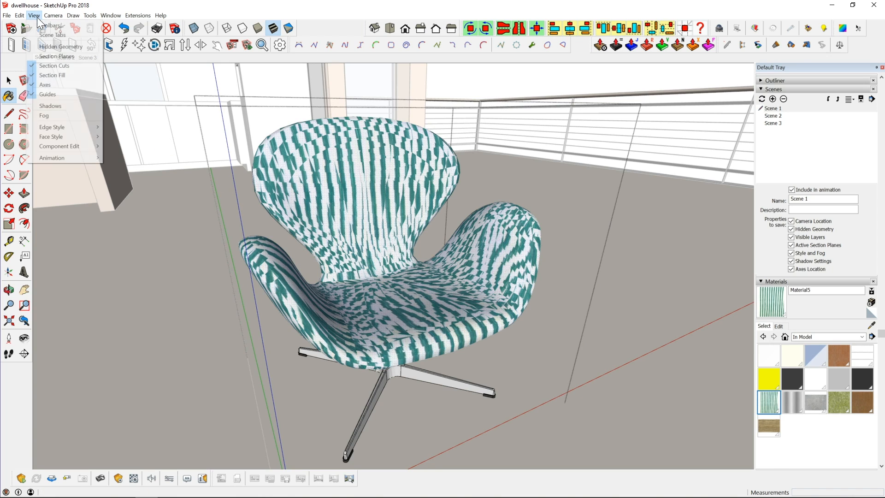
pyautogui.click(53, 47)
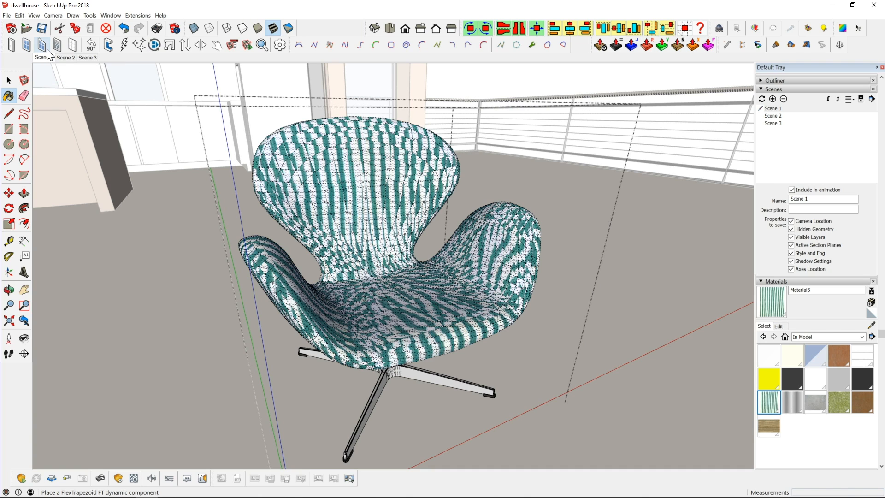
pyautogui.keyDown('ctrl'); pyautogui.click(422, 366); pyautogui.keyUp('ctrl')
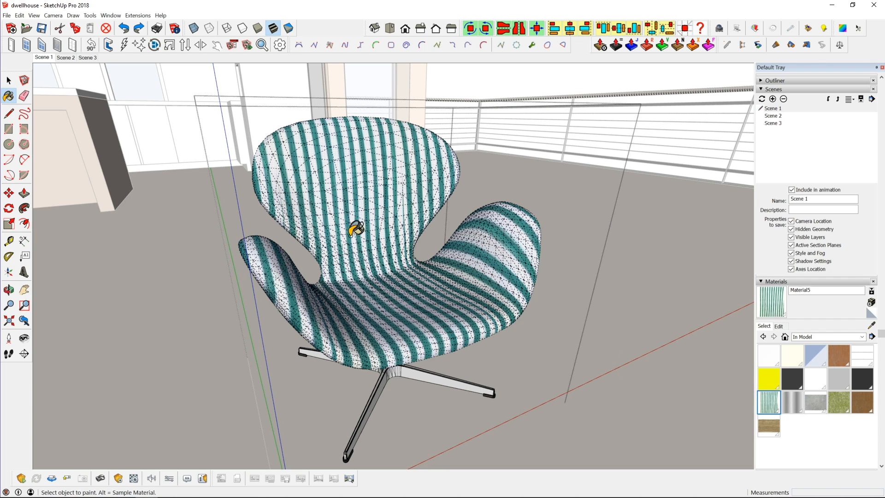
# Step: Repaint the seat shell with the striped Material5 and turn off hidden geometry
pyautogui.keyDown('shift'); pyautogui.click(336, 199); pyautogui.keyUp('shift')
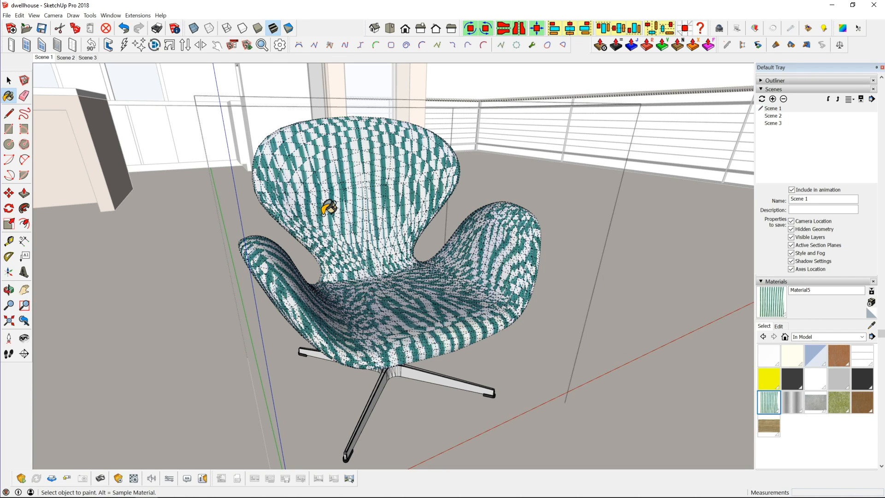
pyautogui.click(34, 15)
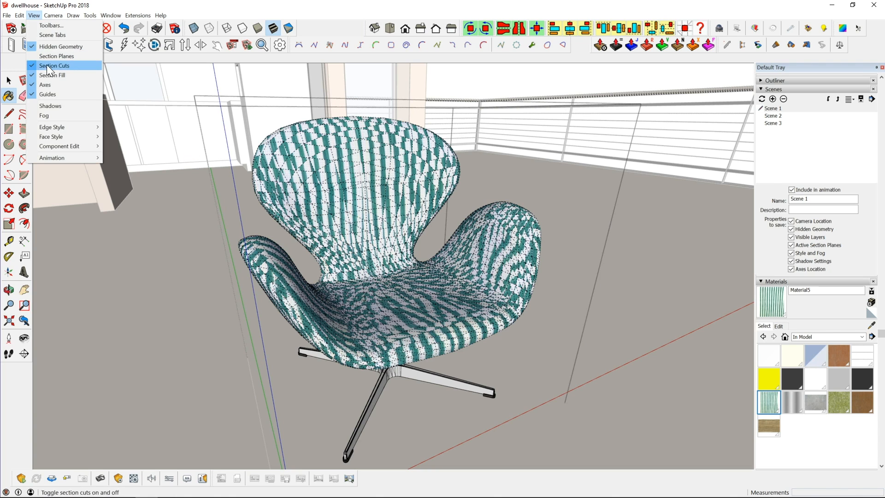
pyautogui.click(49, 48)
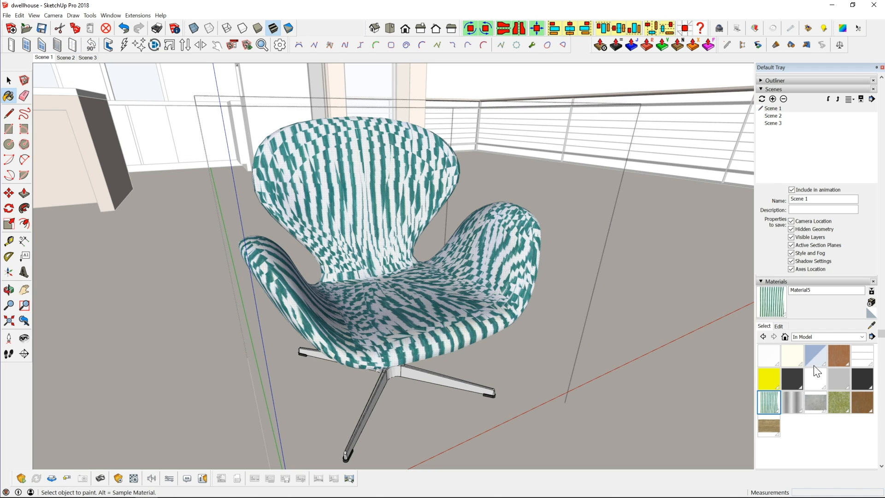
# Step: Paint the chair's seat shell with the Default material
pyautogui.click(871, 314)
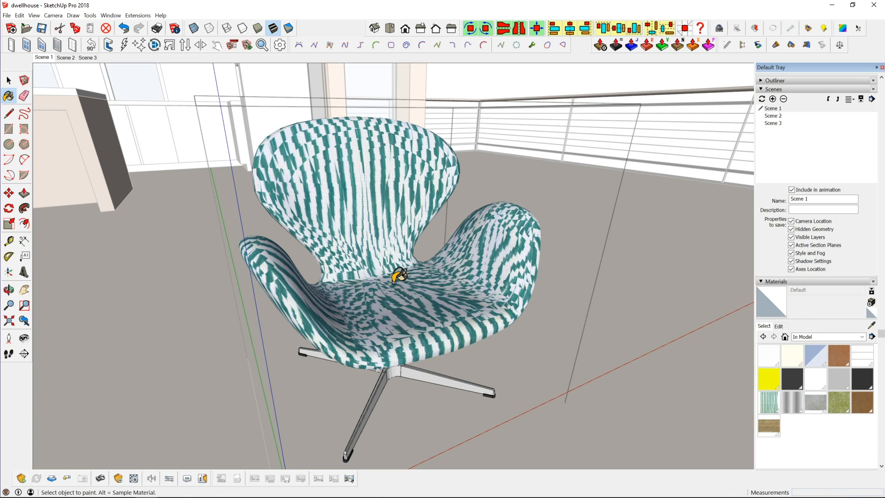
pyautogui.click(291, 294)
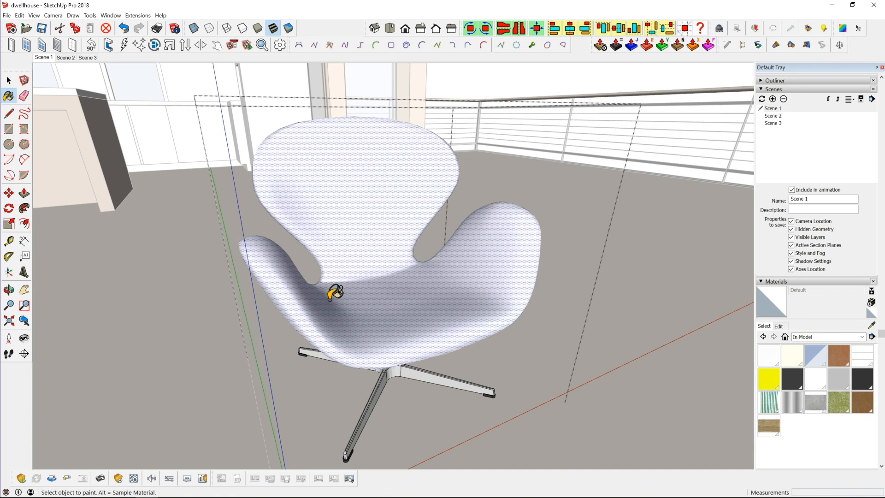
# Step: Draw a rectangle beside the chair and push/pull it into a box about 1' 3 1/2" high
pyautogui.scroll(-5, 406, 290)
pyautogui.moveTo(438, 289); pyautogui.dragTo(414, 287, button='middle')
pyautogui.press('r')
pyautogui.click(403, 296)
pyautogui.click(498, 308)
pyautogui.press('p')
pyautogui.moveTo(450, 306); pyautogui.dragTo(461, 253)
pyautogui.moveTo(362, 302); pyautogui.dragTo(397, 317, button='middle')
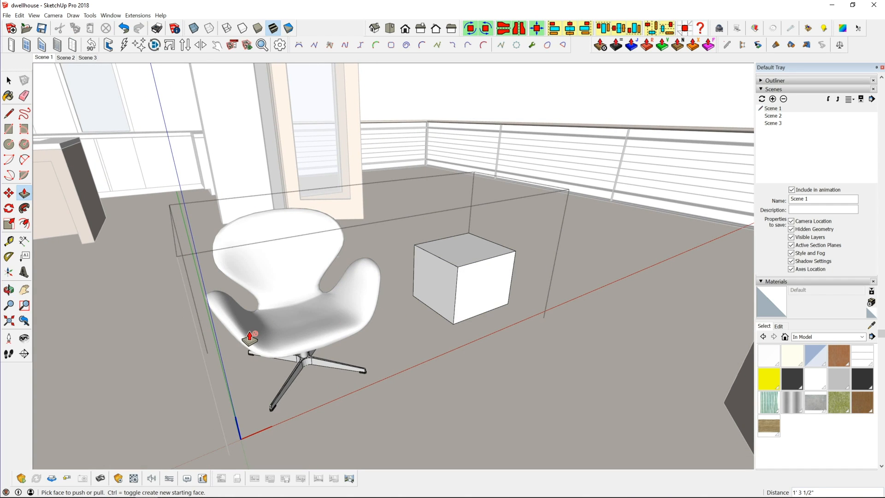
# Step: Float the SketchUV tools over the model and try the SketchUV mapping tool on the chair
pyautogui.moveTo(837, 27)
pyautogui.mouseDown()
pyautogui.moveTo(783, 92)
pyautogui.moveTo(275, 159)
pyautogui.mouseUp()
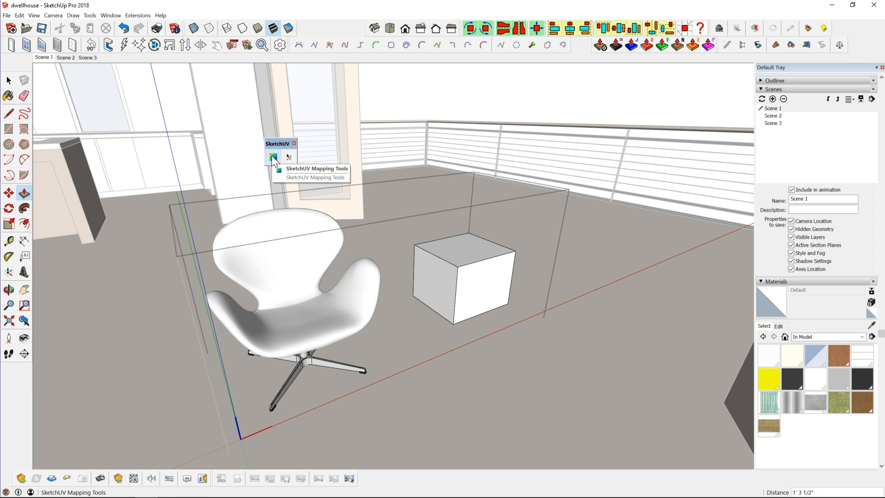
pyautogui.click(144, 15)
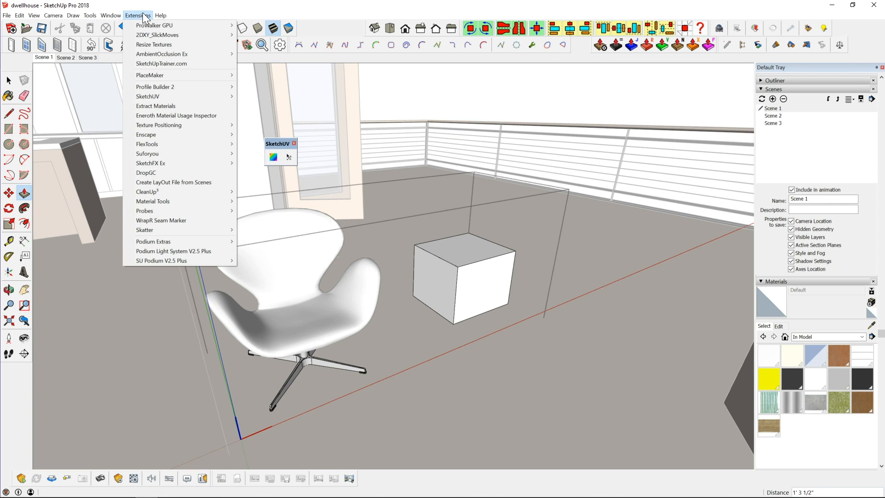
pyautogui.moveTo(157, 96)
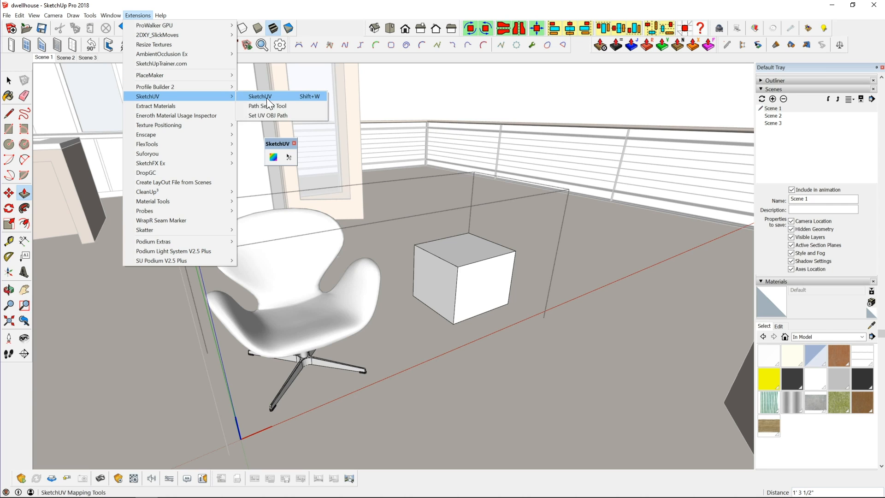
pyautogui.click(266, 97)
pyautogui.click(282, 260)
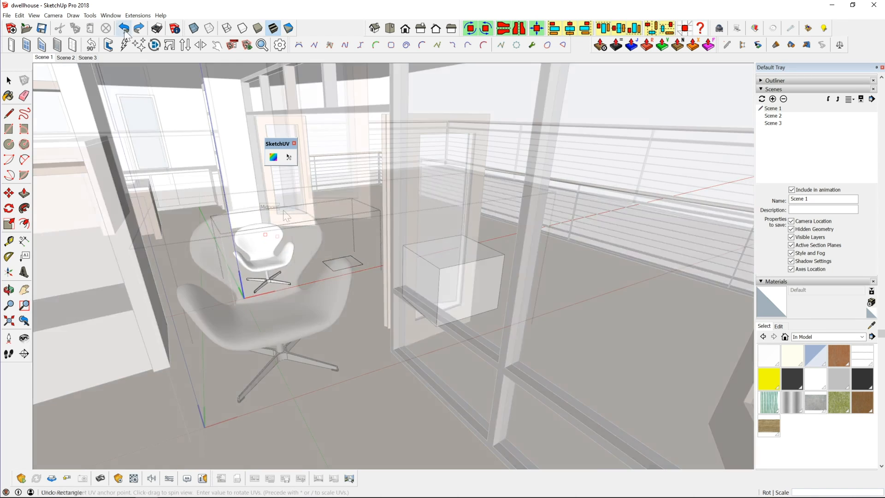
# Step: Select the chair's white seat shell as the surface for UV mapping
pyautogui.press('space')
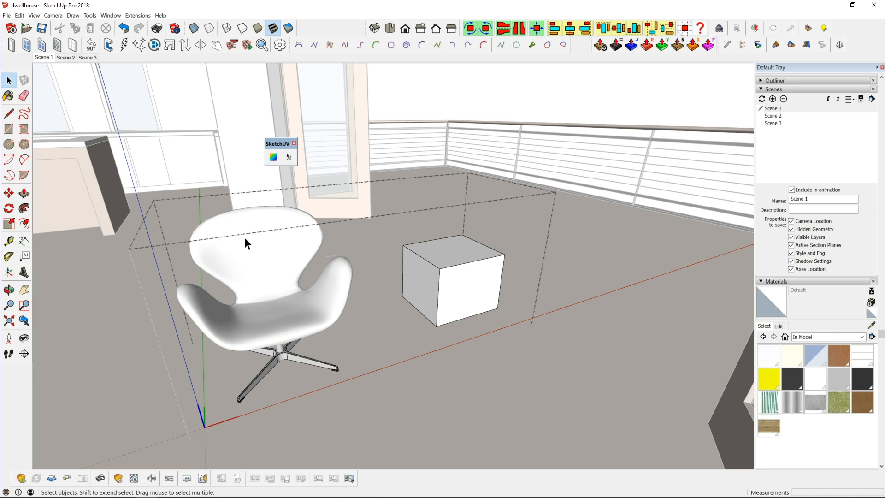
pyautogui.click(244, 273)
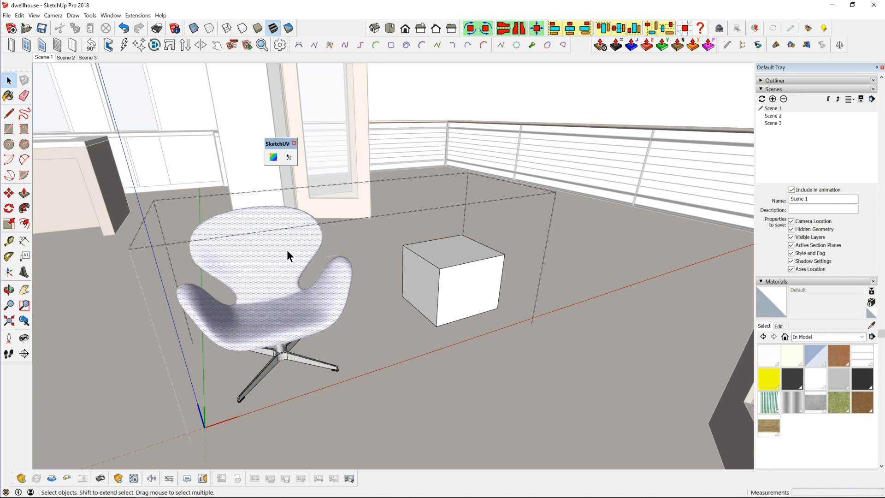
pyautogui.moveTo(263, 267); pyautogui.dragTo(310, 294, button='middle')
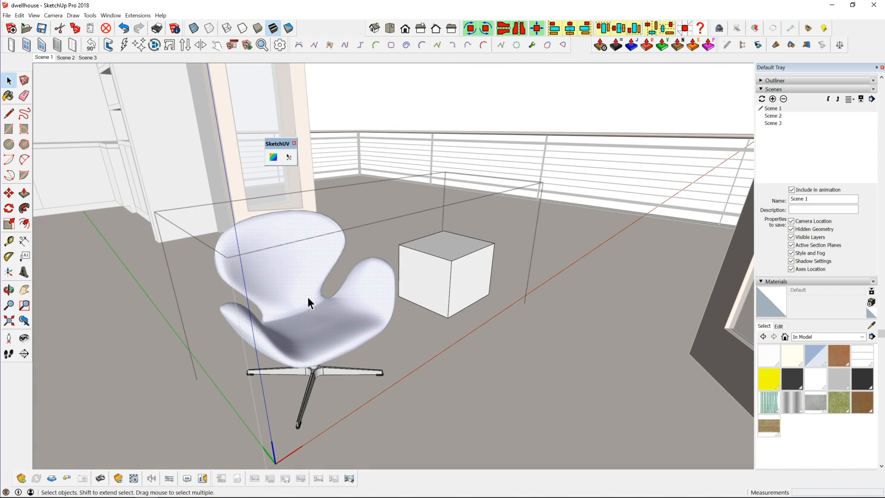
# Step: Apply a SketchUV planar map to the seat shell from the current angled view, and undo it
pyautogui.click(273, 156)
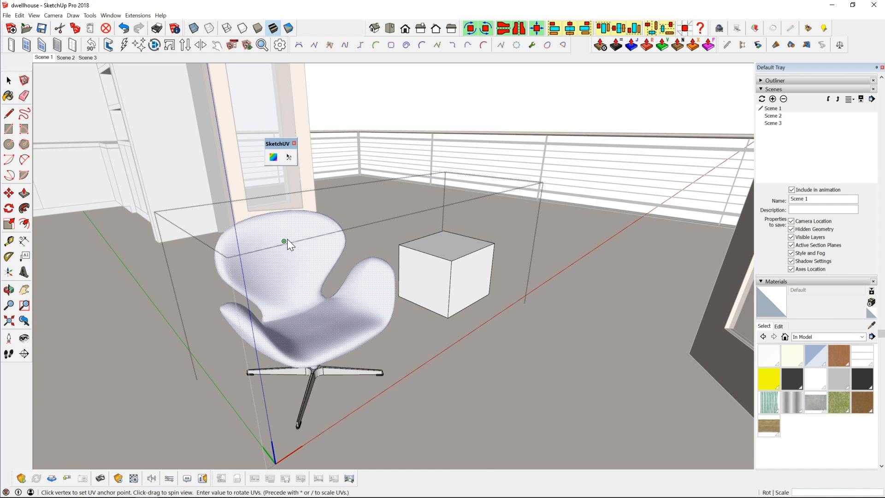
pyautogui.rightClick(287, 253)
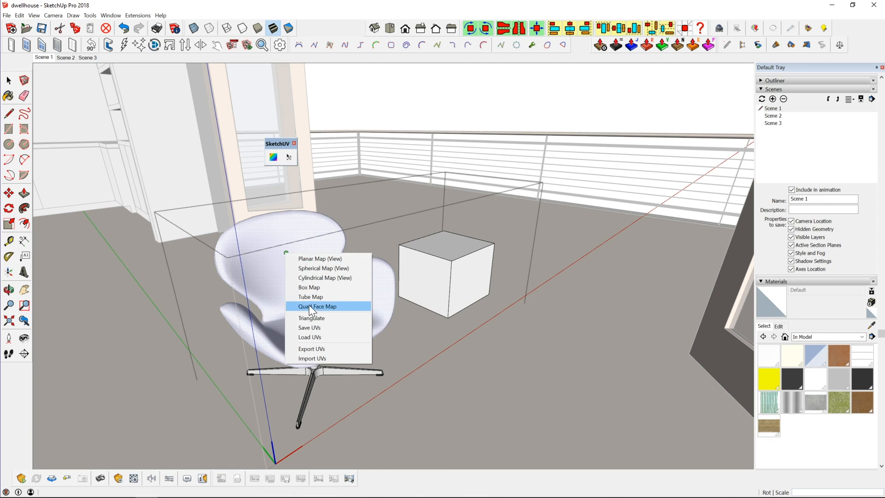
pyautogui.click(313, 263)
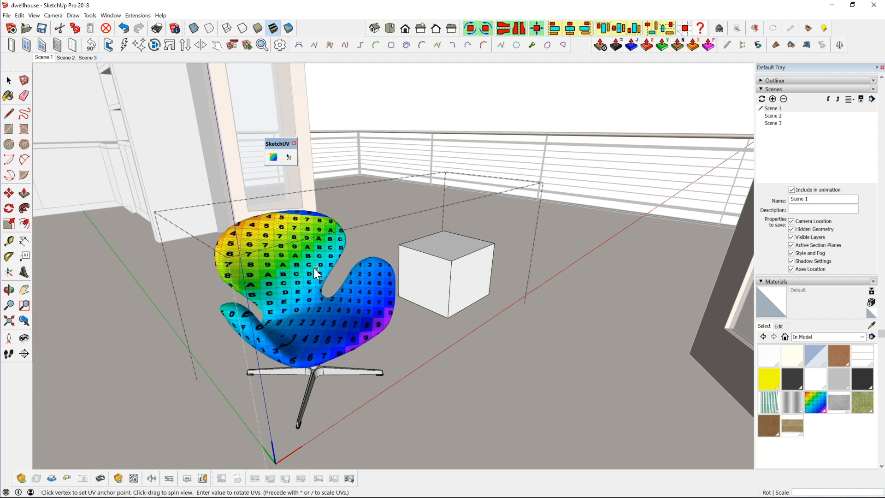
pyautogui.hotkey('ctrl', 'z')
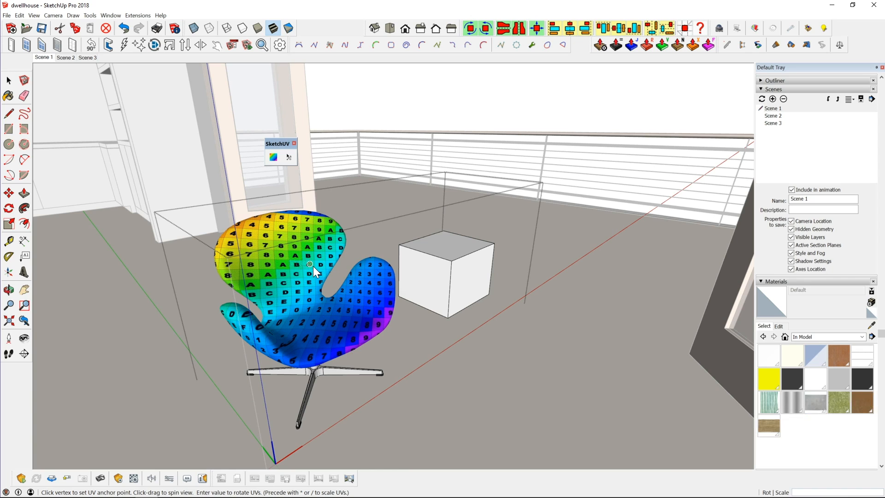
# Step: Apply a SketchUV Planar Map (View) to the seat shell from a raised view facing the chair's front
pyautogui.click(274, 159)
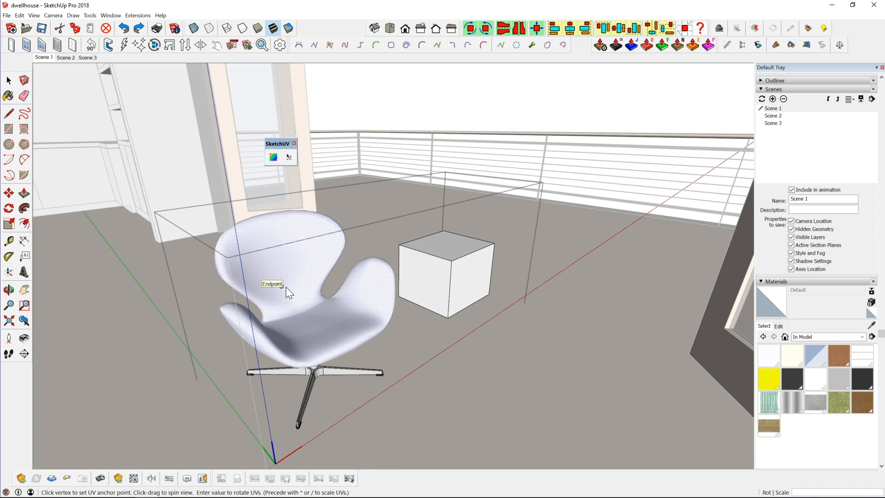
pyautogui.moveTo(317, 299)
pyautogui.mouseDown()
pyautogui.moveTo(270, 306)
pyautogui.moveTo(202, 287)
pyautogui.moveTo(120, 248)
pyautogui.moveTo(124, 232)
pyautogui.moveTo(270, 314)
pyautogui.moveTo(252, 311)
pyautogui.moveTo(347, 353)
pyautogui.moveTo(334, 303)
pyautogui.moveTo(240, 295)
pyautogui.mouseUp()
pyautogui.rightClick(363, 351)
pyautogui.moveTo(240, 298); pyautogui.dragTo(314, 313, button='middle')
pyautogui.moveTo(287, 342); pyautogui.dragTo(386, 313, button='middle')
pyautogui.scroll(3, 372, 292)
pyautogui.scroll(2, 372, 292)
pyautogui.rightClick(391, 194)
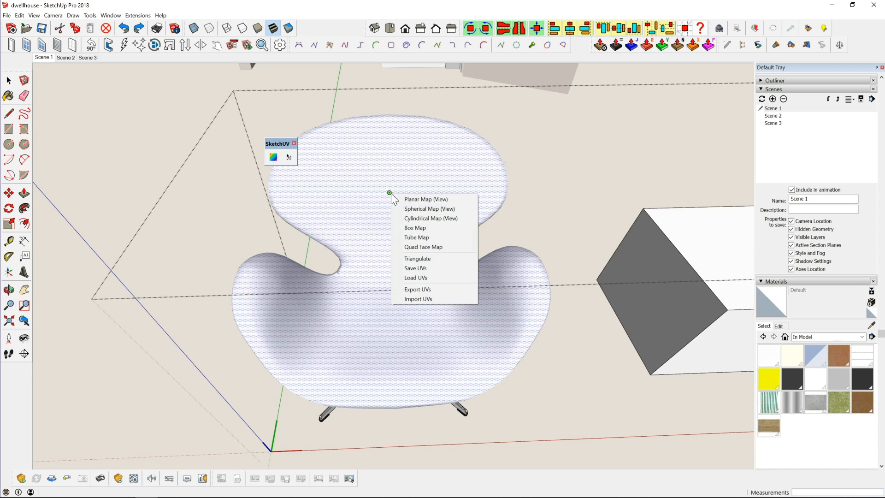
pyautogui.click(406, 198)
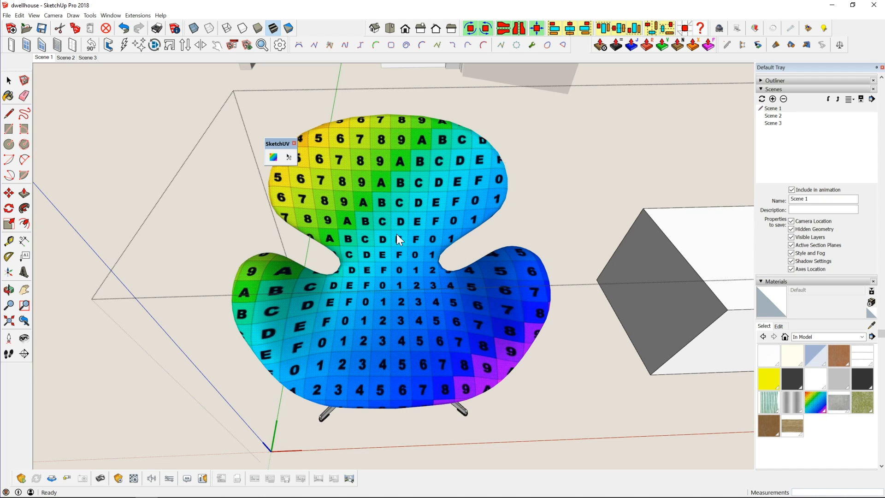
# Step: Apply a SketchUV Spherical Map (View) to the chair's seat shell from the front
pyautogui.moveTo(432, 325); pyautogui.dragTo(242, 127, button='middle')
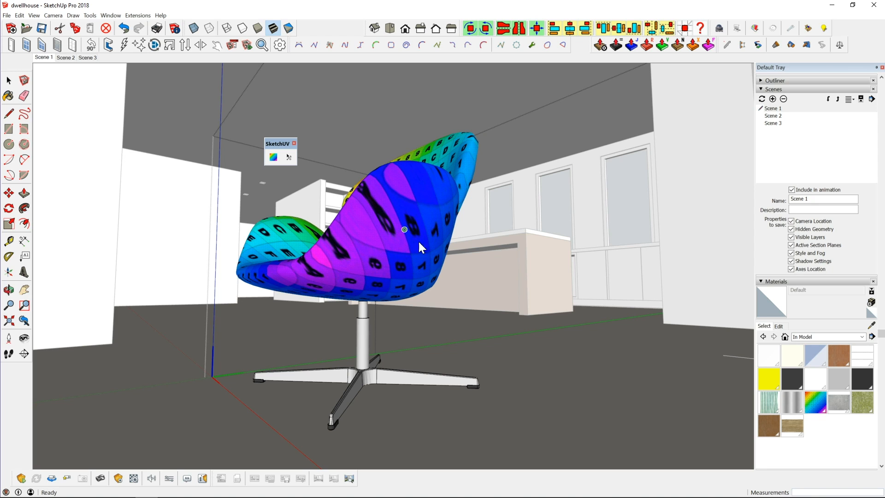
pyautogui.moveTo(414, 193); pyautogui.dragTo(495, 362, button='middle')
pyautogui.moveTo(390, 337); pyautogui.dragTo(420, 242, button='middle')
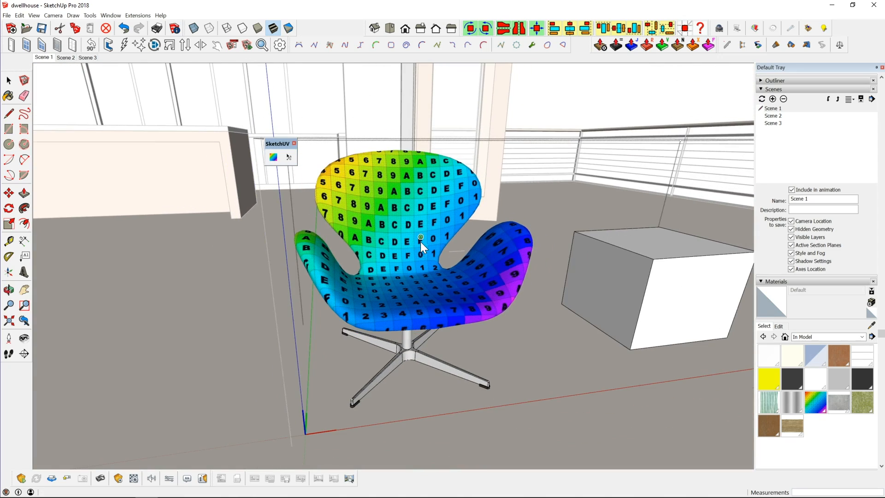
pyautogui.moveTo(406, 279); pyautogui.dragTo(389, 290, button='middle')
pyautogui.scroll(3, 380, 269)
pyautogui.rightClick(384, 158)
pyautogui.click(403, 172)
pyautogui.moveTo(397, 186); pyautogui.dragTo(389, 302, button='middle')
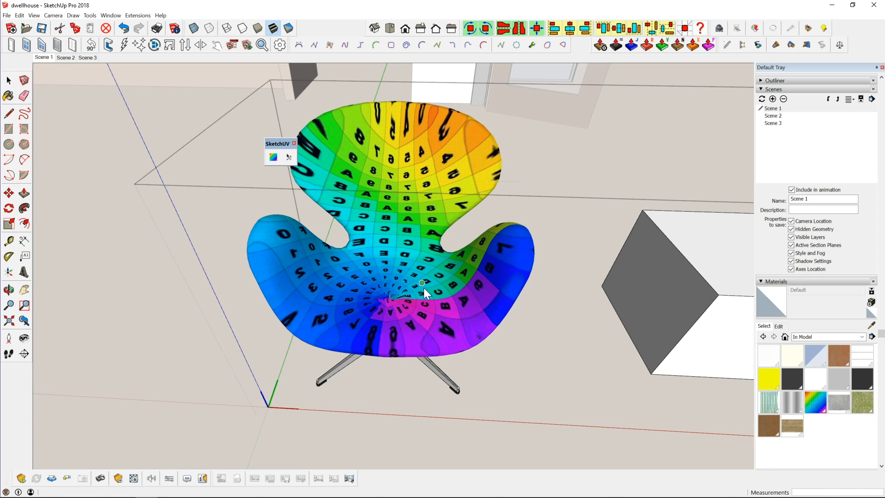
# Step: Replace the seat shell's mapping with a SketchUV Cylindrical Map (View) from a raised front view
pyautogui.moveTo(392, 276); pyautogui.dragTo(388, 255, button='middle')
pyautogui.rightClick(388, 255)
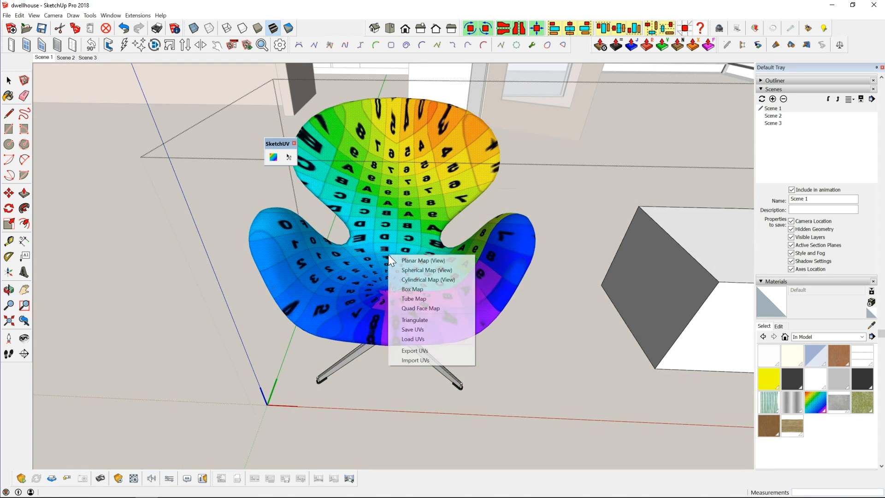
pyautogui.click(417, 280)
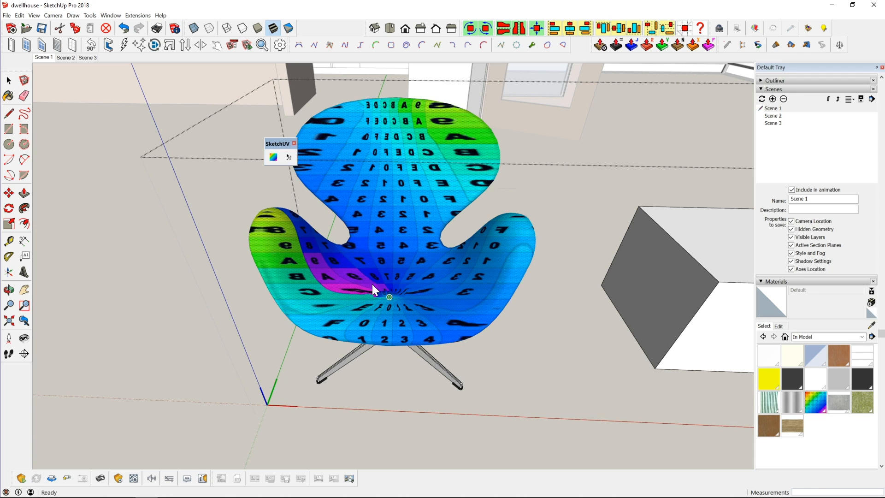
# Step: Start a SketchUV Tube Map on the seat shell and display the model's hidden geometry
pyautogui.rightClick(393, 170)
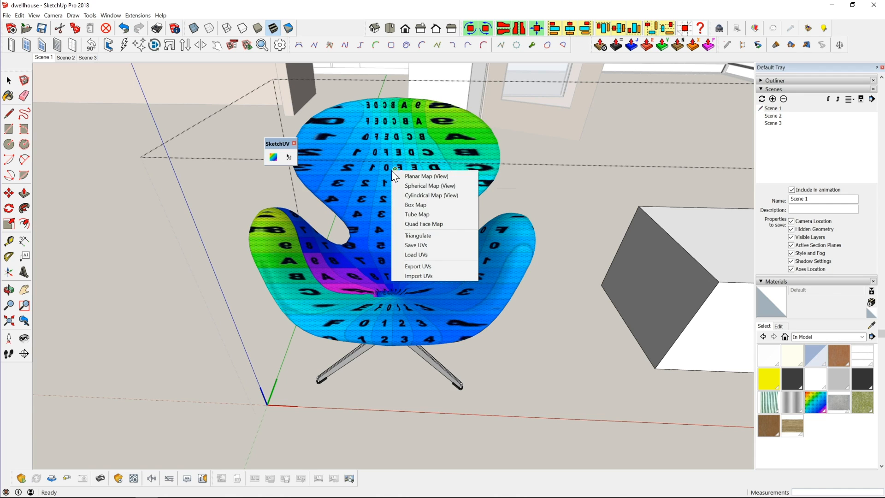
pyautogui.click(407, 214)
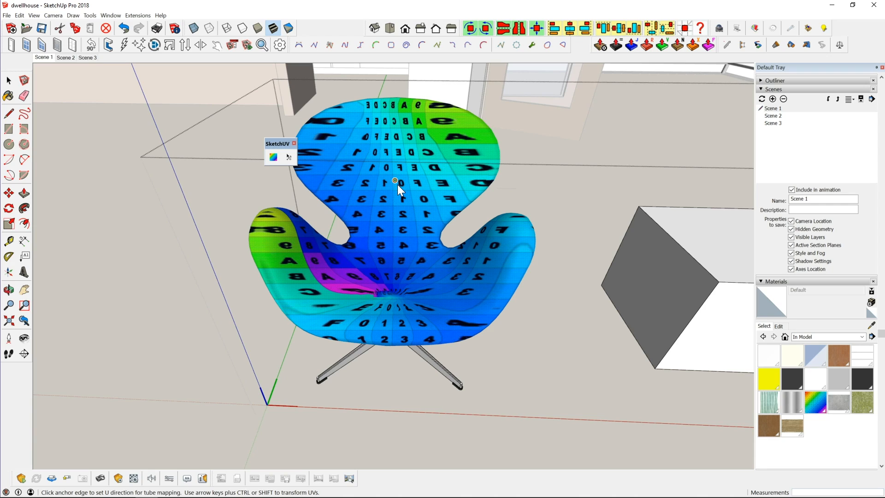
pyautogui.click(34, 15)
pyautogui.click(54, 49)
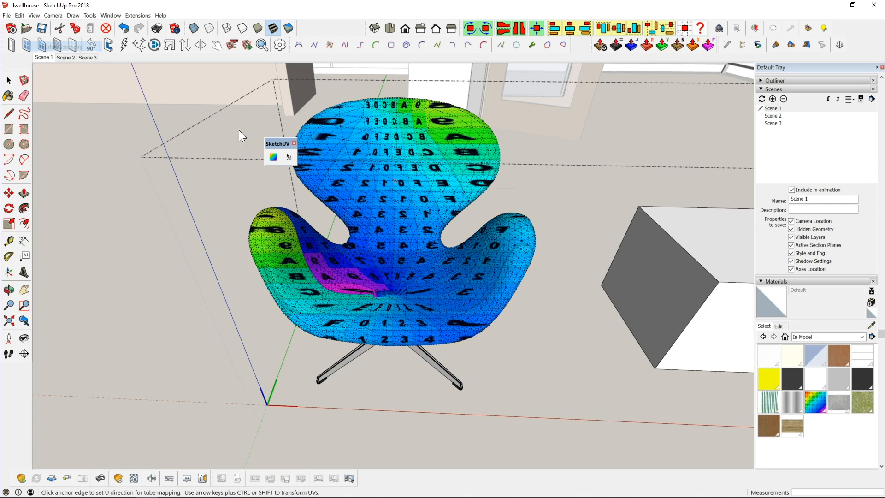
# Step: Try to tube map the seat shell from two different anchor edges in the middle of the backrest
pyautogui.scroll(5, 408, 170)
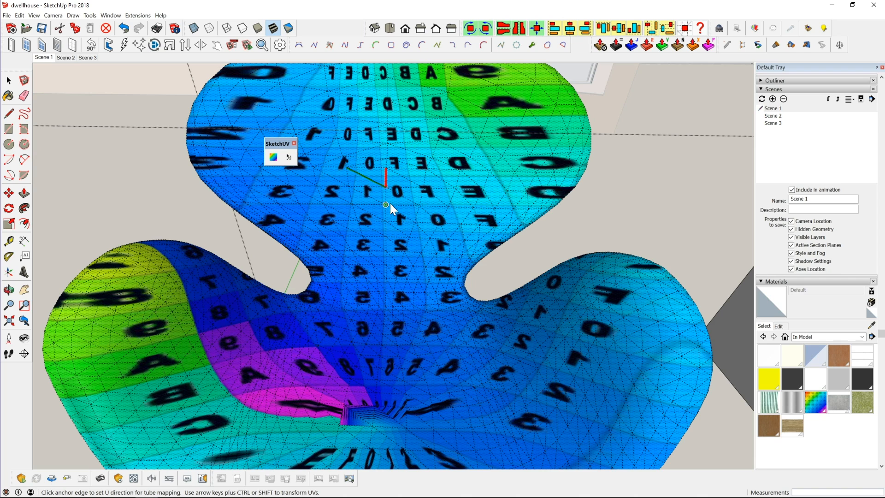
pyautogui.rightClick(386, 170)
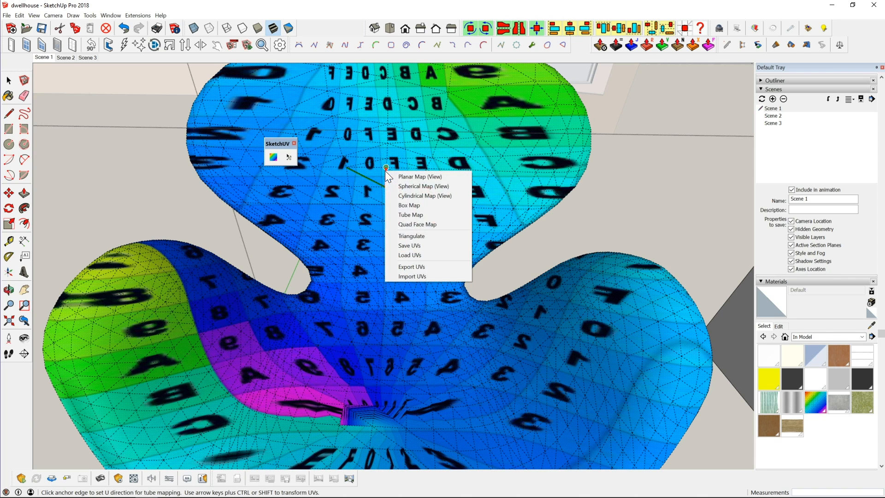
pyautogui.click(408, 215)
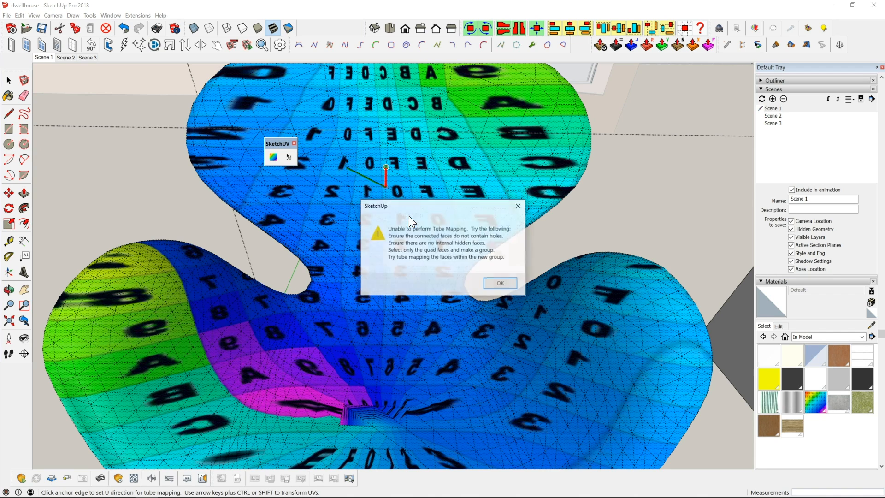
pyautogui.click(501, 285)
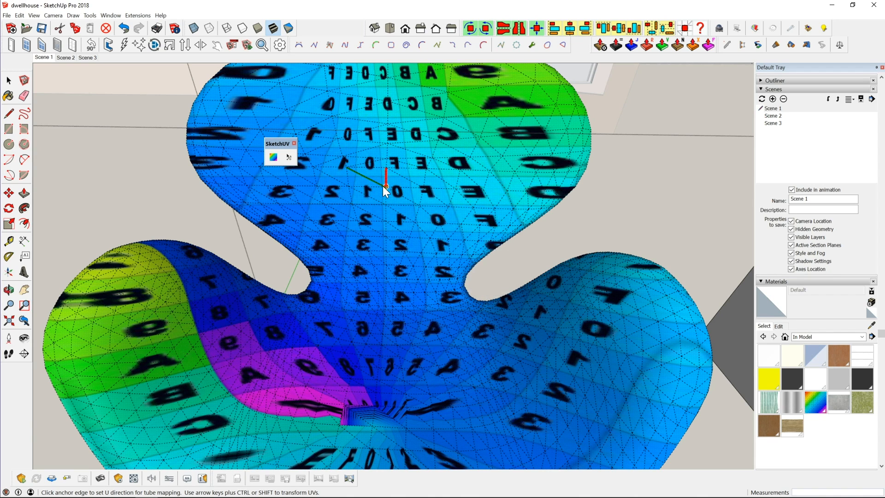
pyautogui.rightClick(407, 186)
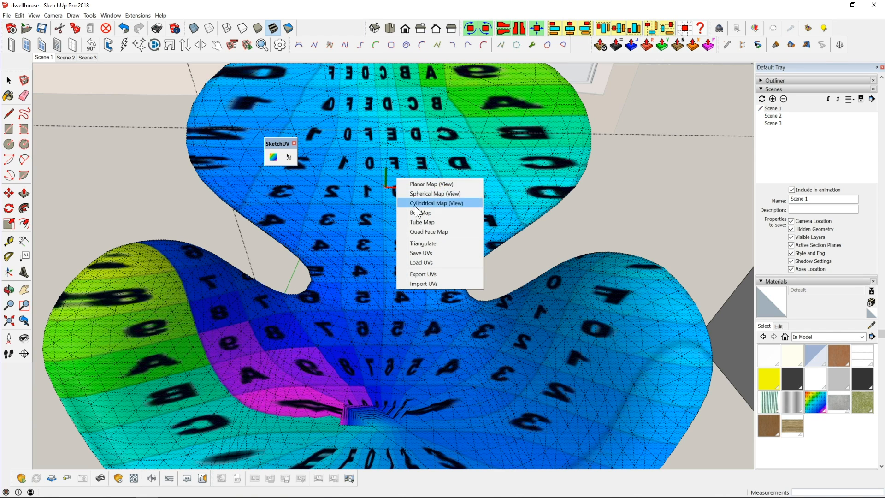
pyautogui.click(417, 223)
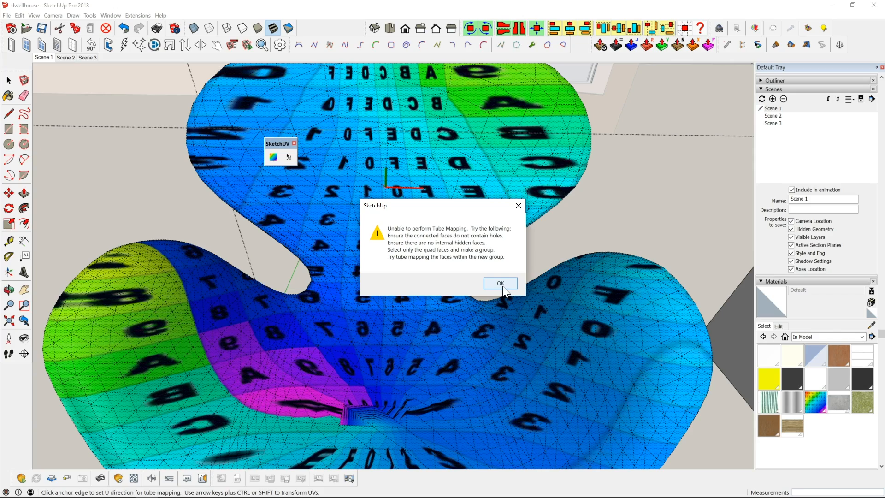
pyautogui.click(501, 283)
# Step: Select the three visible faces of the box beside the chair and activate the SketchUV mapping tool on them
pyautogui.scroll(-5, 447, 296)
pyautogui.moveTo(447, 297); pyautogui.dragTo(392, 287, button='middle')
pyautogui.press('space')
pyautogui.click(596, 248)
pyautogui.keyDown('shift'); pyautogui.moveTo(595, 261); pyautogui.dragTo(432, 259, button='middle'); pyautogui.keyUp('shift')
pyautogui.keyDown('shift'); pyautogui.click(457, 278); pyautogui.keyUp('shift')
pyautogui.keyDown('shift'); pyautogui.click(430, 273); pyautogui.keyUp('shift')
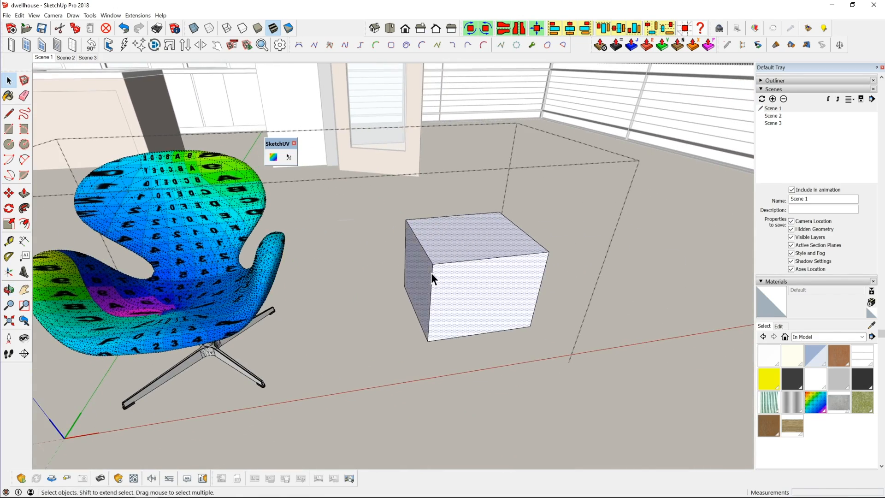
pyautogui.rightClick(447, 244)
pyautogui.click(273, 156)
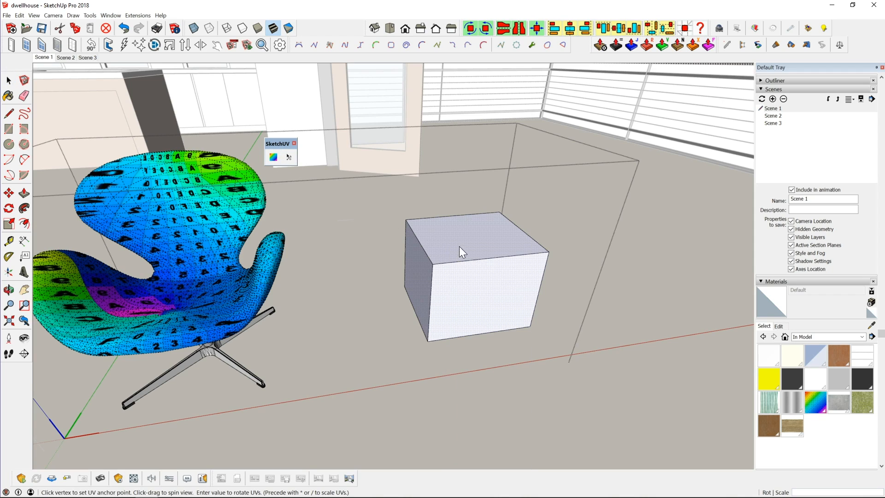
# Step: Apply a Planar Map (View) to the box faces, and replace it with a Spherical Map (View) from a turned view
pyautogui.rightClick(464, 238)
pyautogui.click(480, 245)
pyautogui.moveTo(466, 251)
pyautogui.mouseDown(button='middle')
pyautogui.moveTo(602, 223)
pyautogui.moveTo(536, 272)
pyautogui.mouseUp(button='middle')
pyautogui.rightClick(478, 253)
pyautogui.click(494, 267)
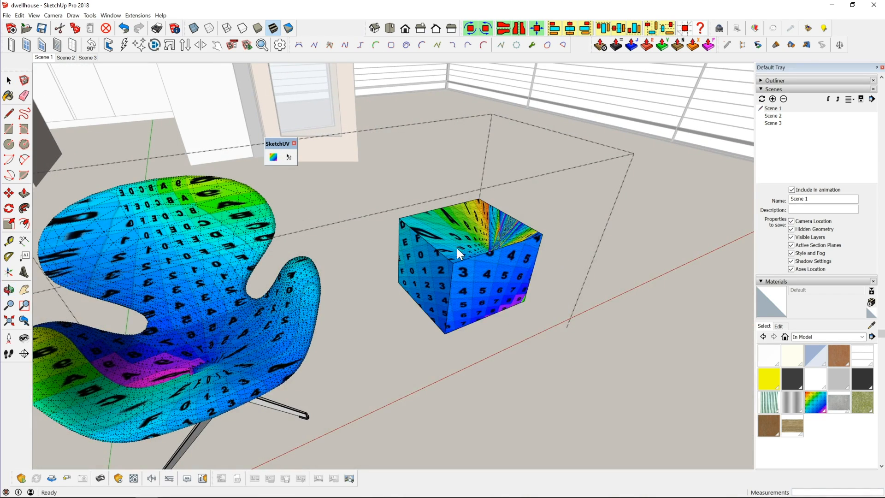
# Step: Apply a SketchUV Box Map to the selected box faces and check the pattern up close
pyautogui.rightClick(457, 253)
pyautogui.click(474, 286)
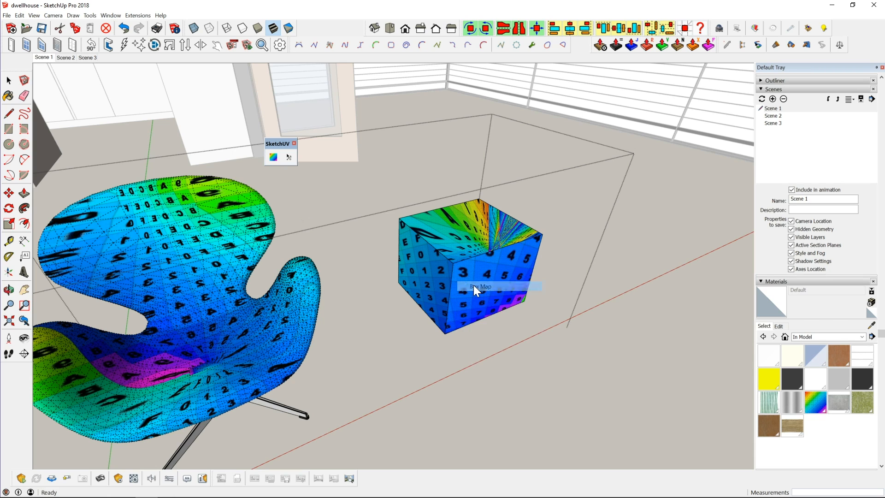
pyautogui.rightClick(467, 247)
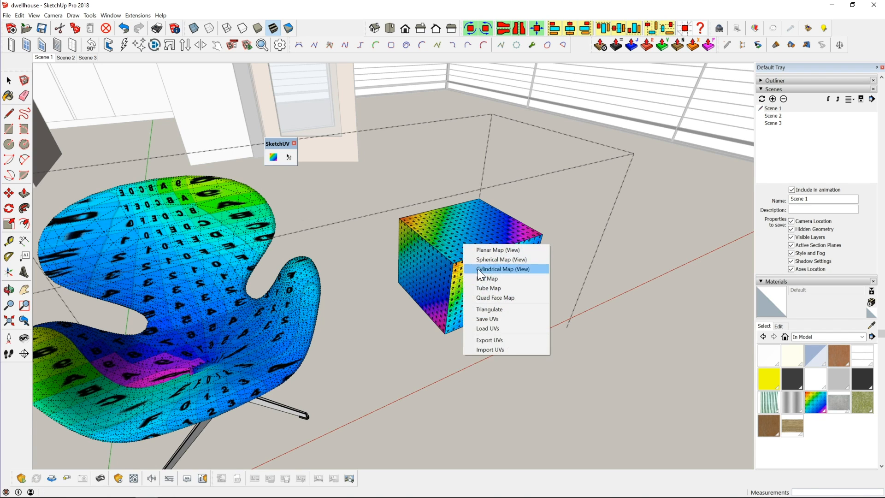
pyautogui.click(481, 280)
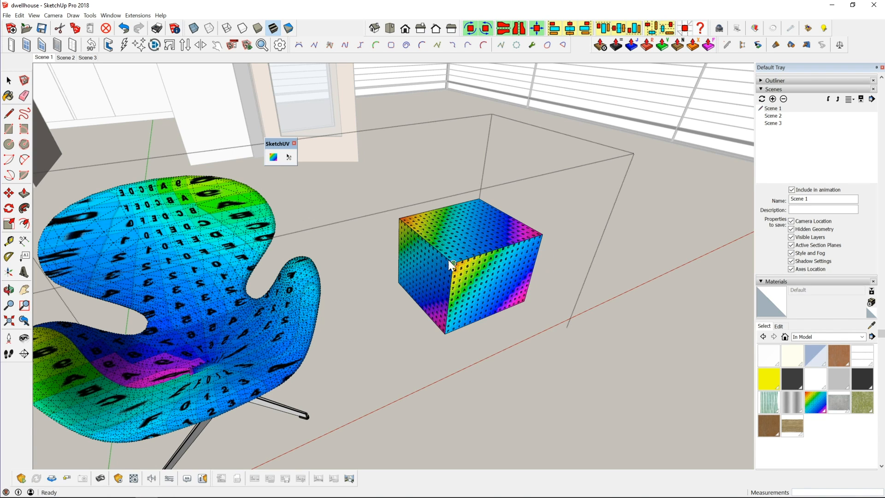
pyautogui.scroll(4, 458, 288)
pyautogui.scroll(-3, 439, 223)
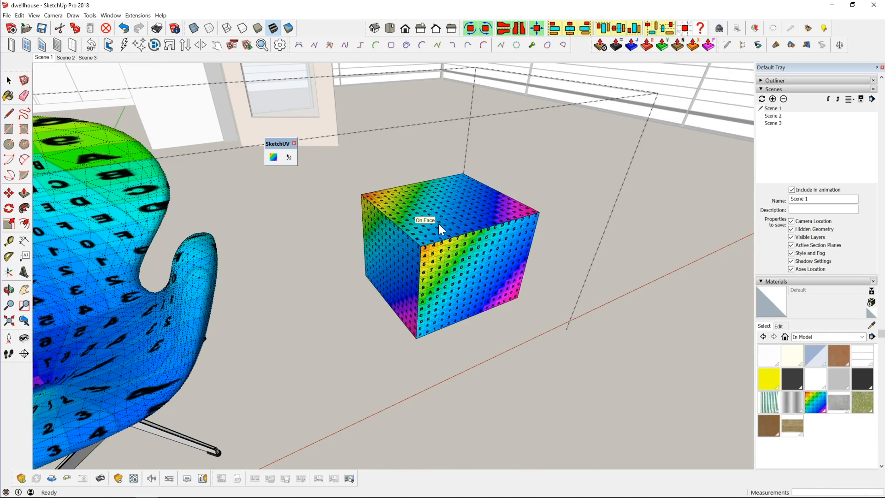
# Step: Return to the chair and turn off the display of hidden geometry
pyautogui.scroll(-2, 434, 226)
pyautogui.moveTo(435, 226)
pyautogui.mouseDown(button='middle')
pyautogui.moveTo(430, 253)
pyautogui.moveTo(396, 277)
pyautogui.moveTo(406, 253)
pyautogui.mouseUp(button='middle')
pyautogui.rightClick(404, 230)
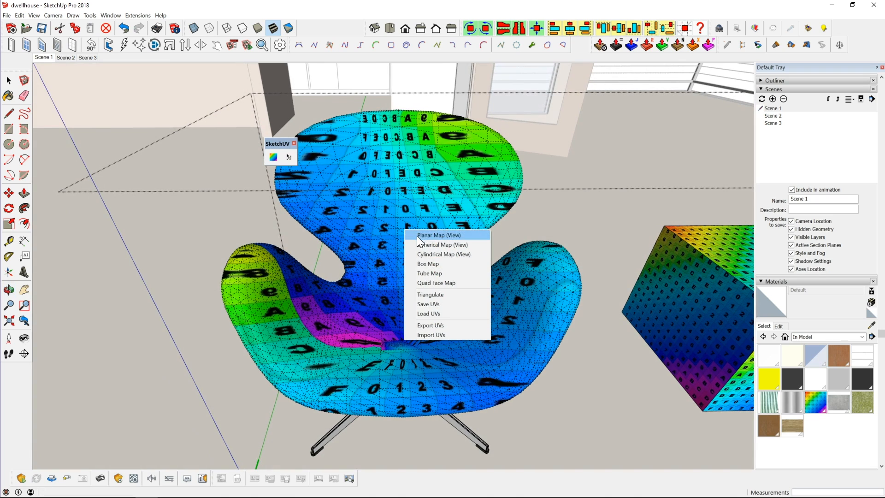
pyautogui.click(34, 15)
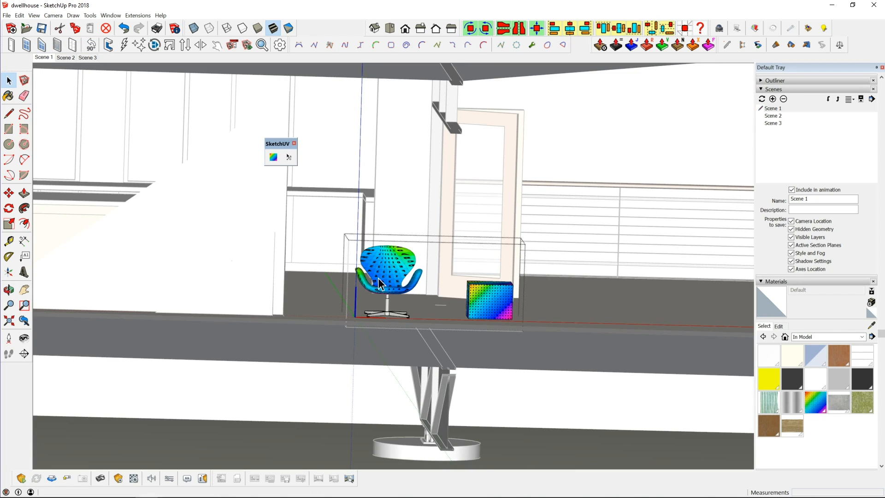
# Step: Apply a SketchUV Planar Map (View) to the seat shell from a level view facing the chair's front
pyautogui.scroll(5, 375, 279)
pyautogui.rightClick(395, 239)
pyautogui.press('Escape')
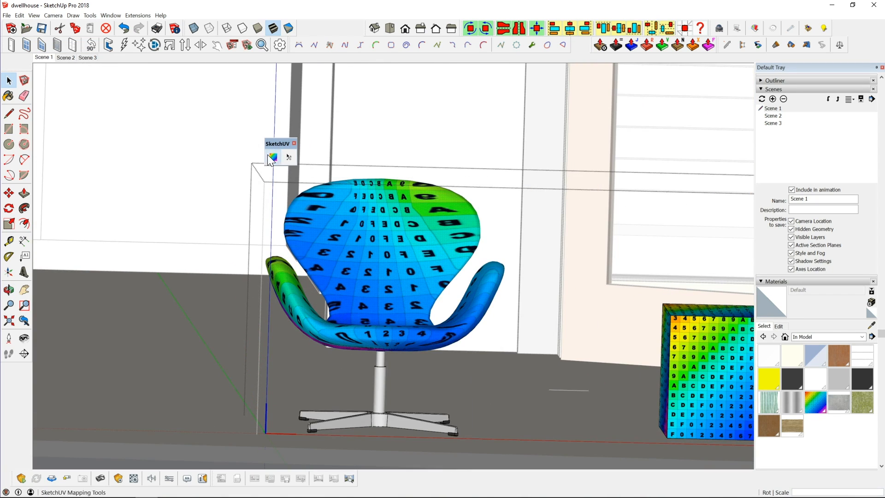
pyautogui.rightClick(353, 197)
pyautogui.click(380, 208)
# Step: Reapply the Planar Map (View) to the seat shell from a raised front view showing both backrest and seat
pyautogui.moveTo(380, 210)
pyautogui.mouseDown(button='middle')
pyautogui.moveTo(390, 318)
pyautogui.moveTo(459, 340)
pyautogui.moveTo(514, 372)
pyautogui.moveTo(376, 422)
pyautogui.moveTo(410, 392)
pyautogui.moveTo(403, 379)
pyautogui.mouseUp(button='middle')
pyautogui.rightClick(373, 161)
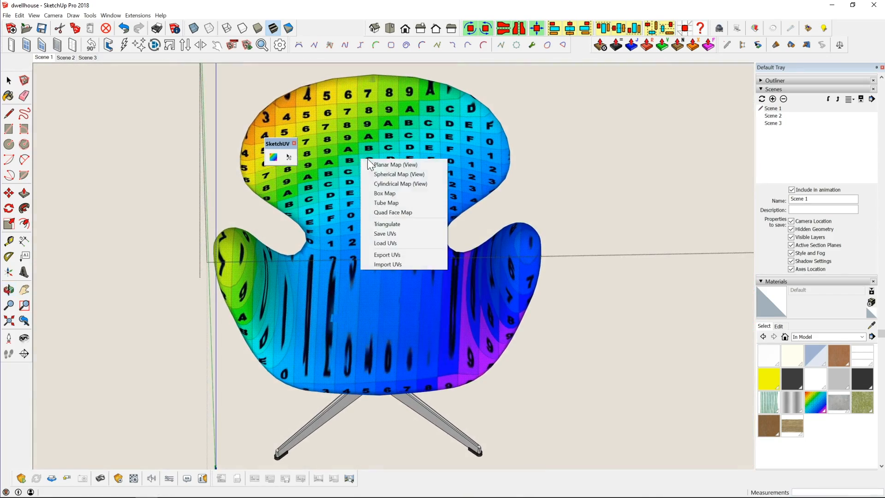
pyautogui.click(391, 165)
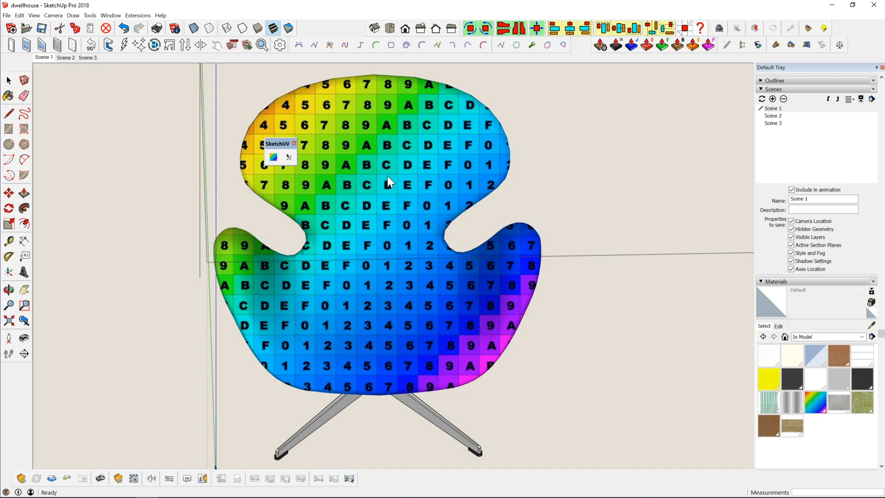
# Step: Scale the seat shell's UVs by *2 with the SketchUV mapping tool
pyautogui.click(273, 157)
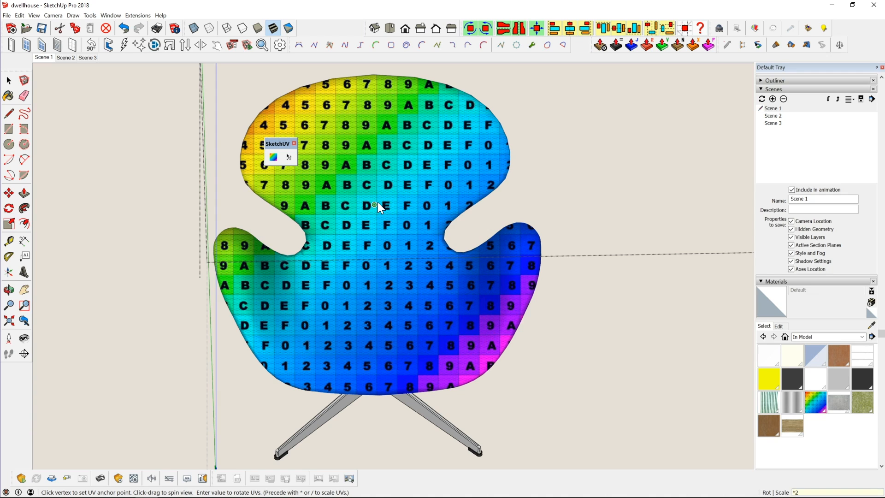
pyautogui.write('*2')
pyautogui.press('Return')
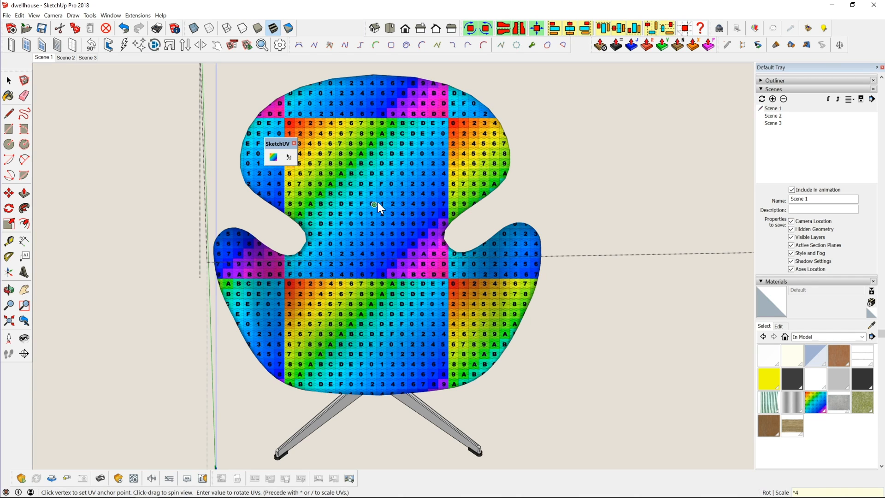
# Step: Try scaling the seat shell's UVs by *4 and then by /3, and undo both scalings
pyautogui.press('Return')
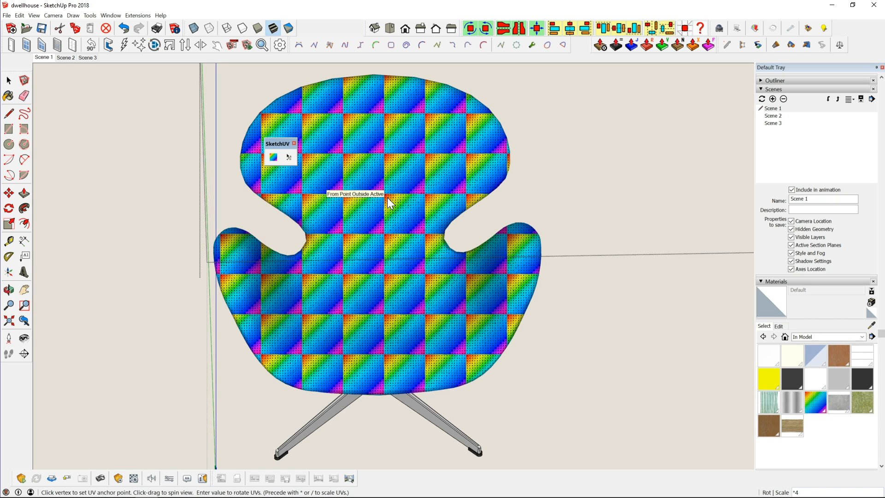
pyautogui.write('3')
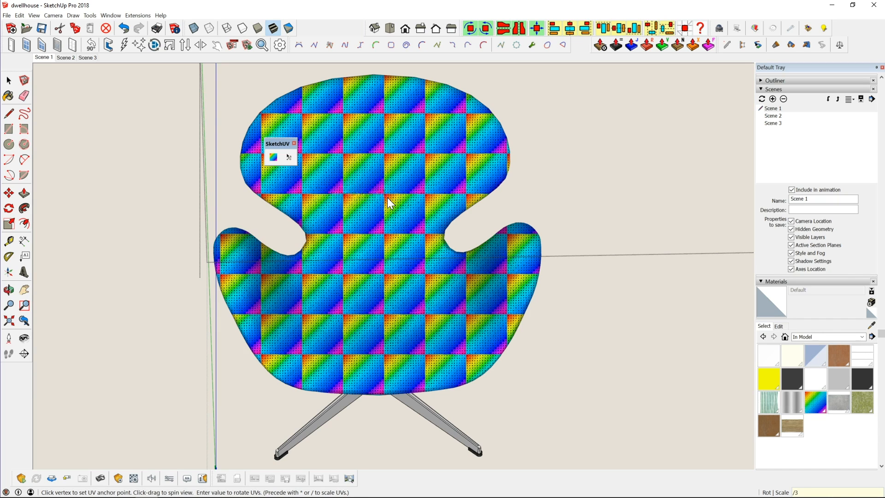
pyautogui.press('Return')
pyautogui.hotkey('ctrl', 'z')
pyautogui.hotkey('ctrl', 'z')
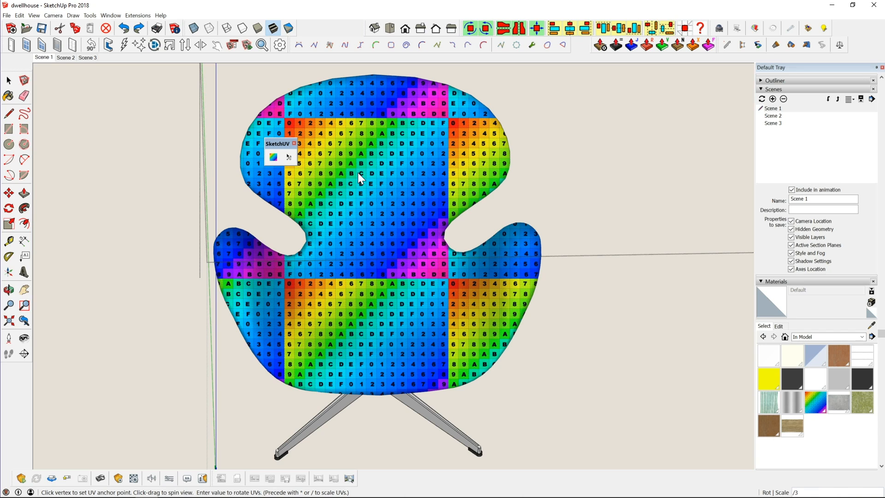
# Step: Save the seat shell's current UVs with SketchUV
pyautogui.rightClick(363, 216)
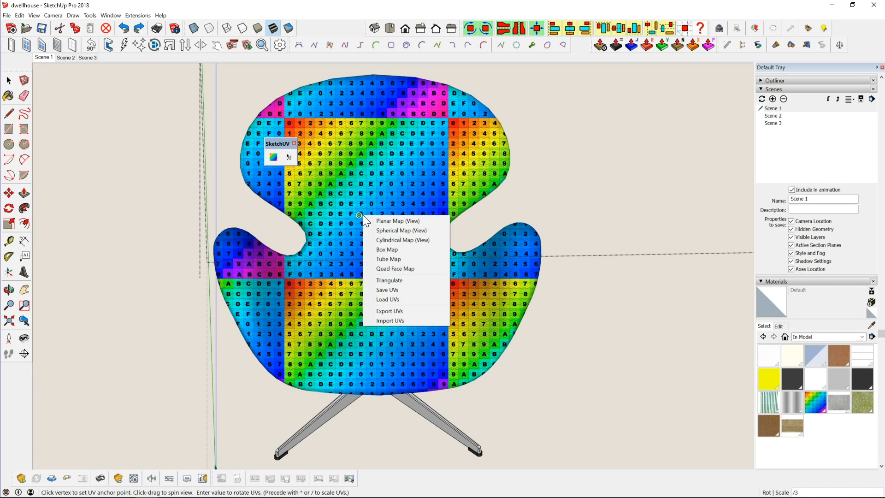
pyautogui.click(395, 289)
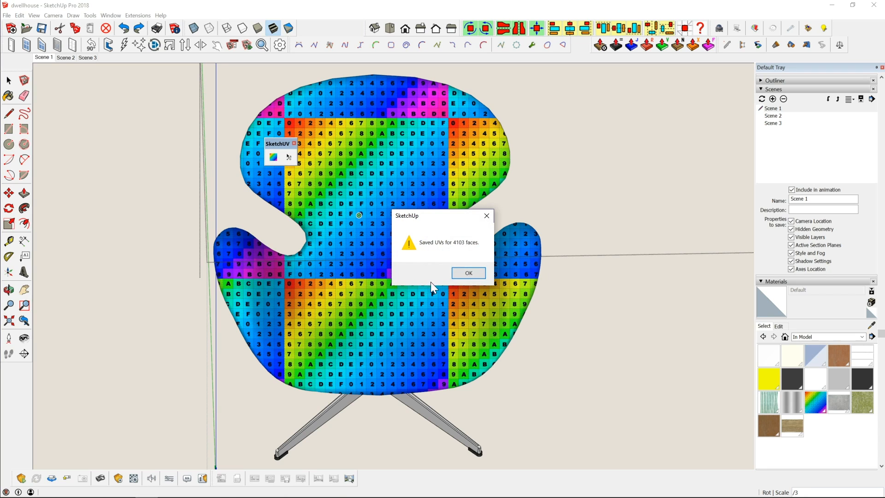
pyautogui.click(469, 273)
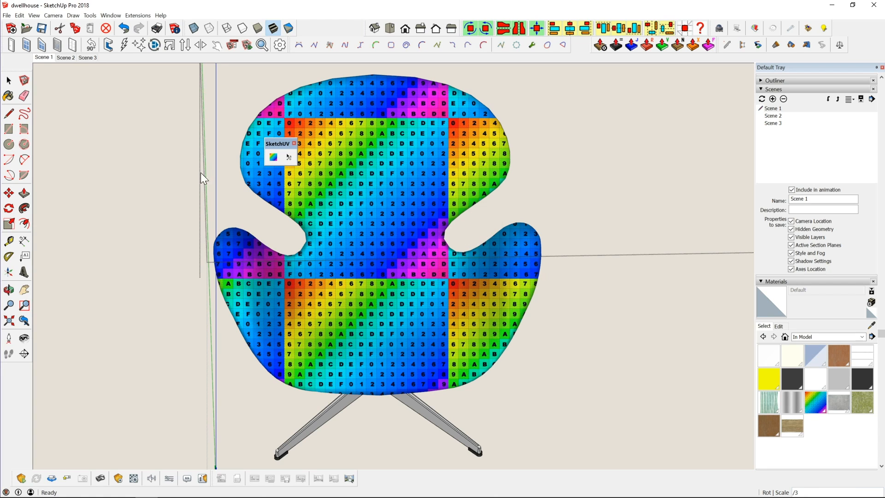
# Step: Paint the seat shell with the green-striped fabric Material5 and load the saved UVs onto it with SketchUV
pyautogui.click(769, 402)
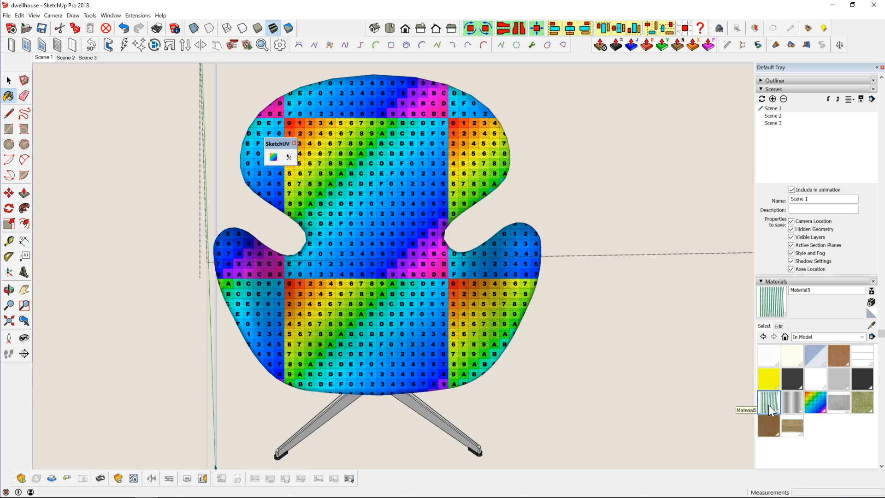
pyautogui.click(376, 220)
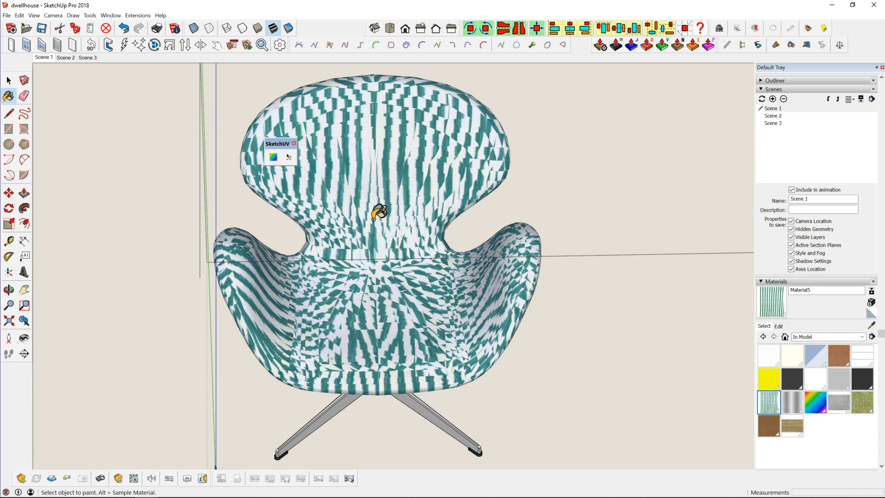
pyautogui.click(274, 158)
pyautogui.rightClick(371, 186)
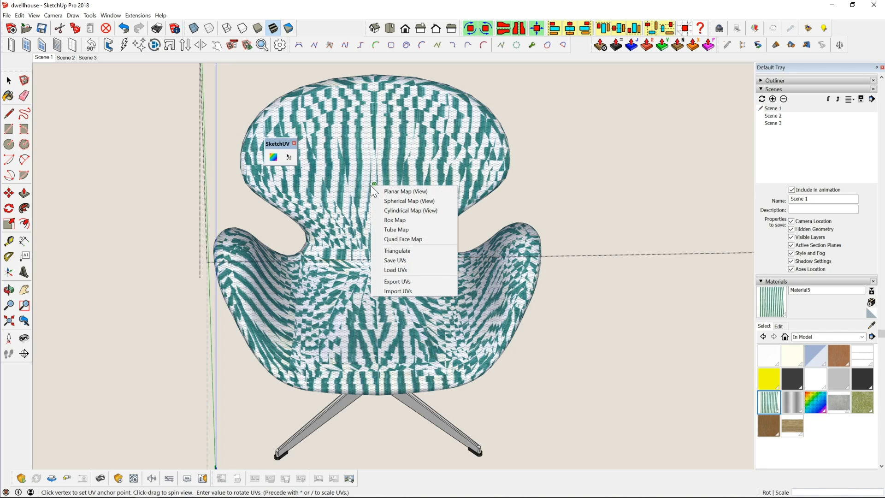
pyautogui.click(400, 270)
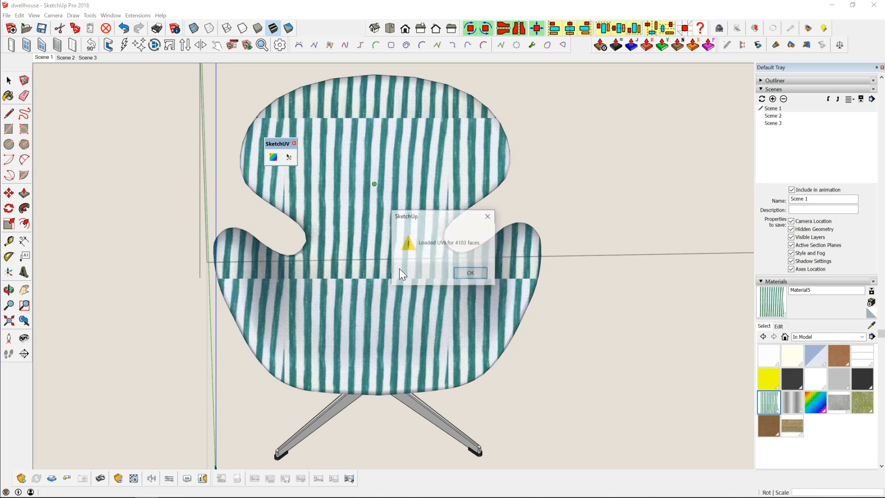
pyautogui.click(472, 273)
# Step: Enlarge the striped fabric texture on the seat shell by setting its height to 5', keeping the proportions locked
pyautogui.moveTo(308, 316); pyautogui.dragTo(427, 281, button='middle')
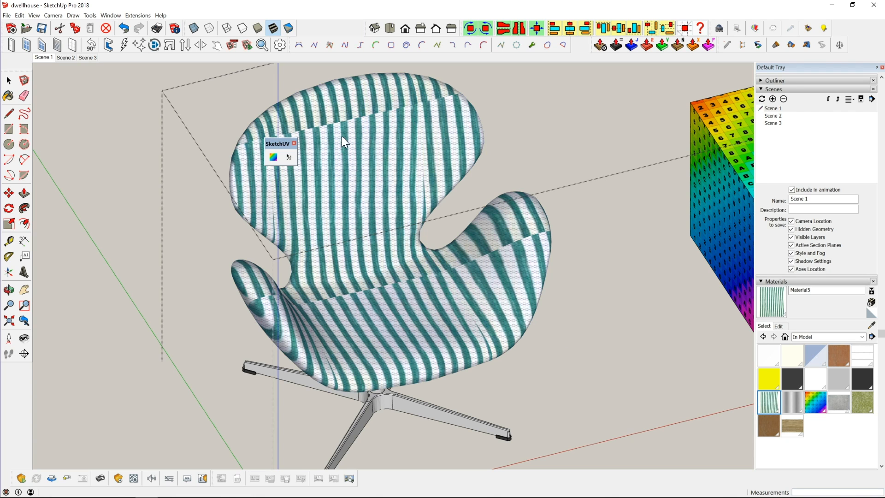
pyautogui.moveTo(434, 310); pyautogui.dragTo(425, 295, button='middle')
pyautogui.doubleClick(769, 402)
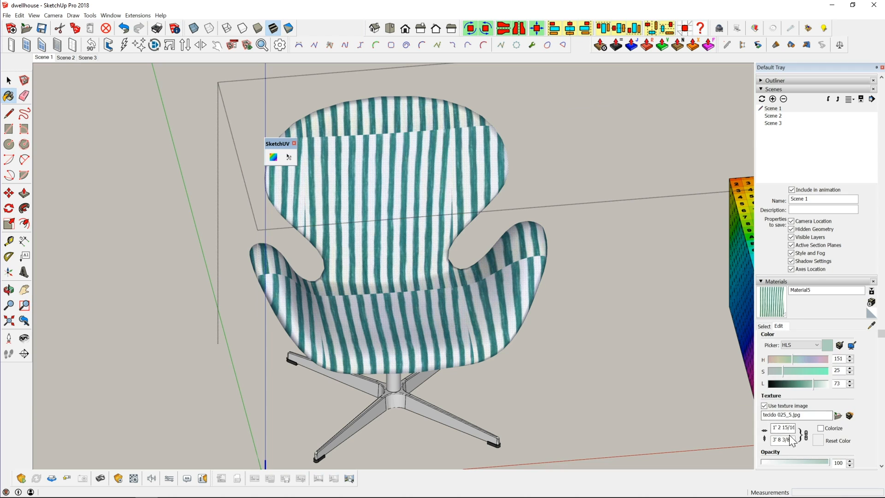
pyautogui.click(778, 441)
pyautogui.doubleClick(788, 442)
pyautogui.click(780, 442)
pyautogui.press('Return')
pyautogui.write("5'")
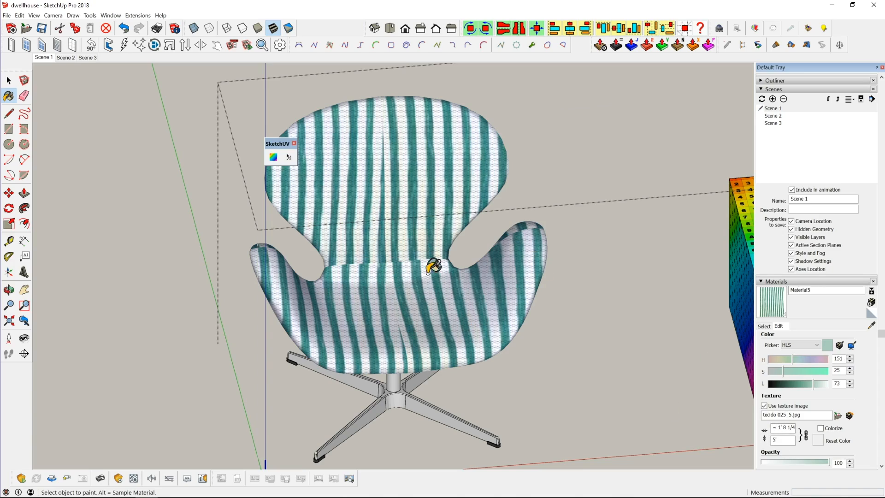
pyautogui.moveTo(447, 315)
pyautogui.mouseDown(button='middle')
pyautogui.moveTo(785, 245)
pyautogui.moveTo(766, 314)
pyautogui.moveTo(761, 281)
pyautogui.moveTo(465, 298)
pyautogui.moveTo(402, 291)
pyautogui.mouseUp(button='middle')
pyautogui.scroll(-2, 433, 299)
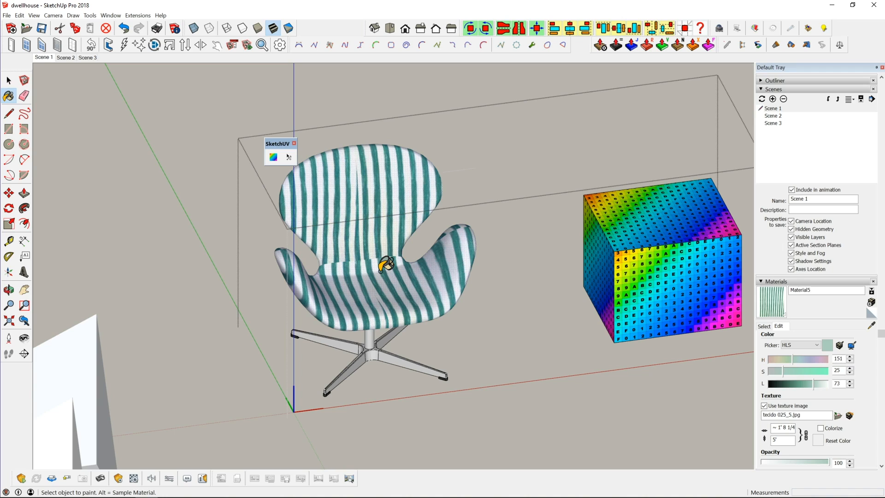
pyautogui.press('space')
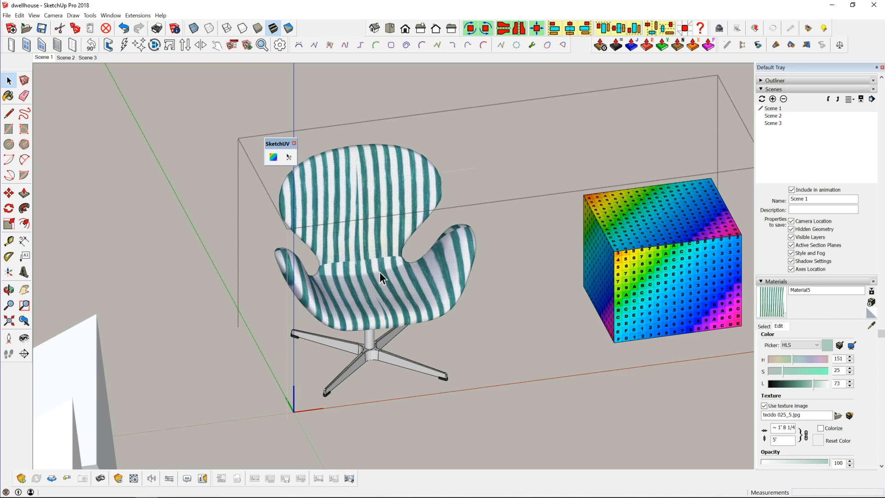